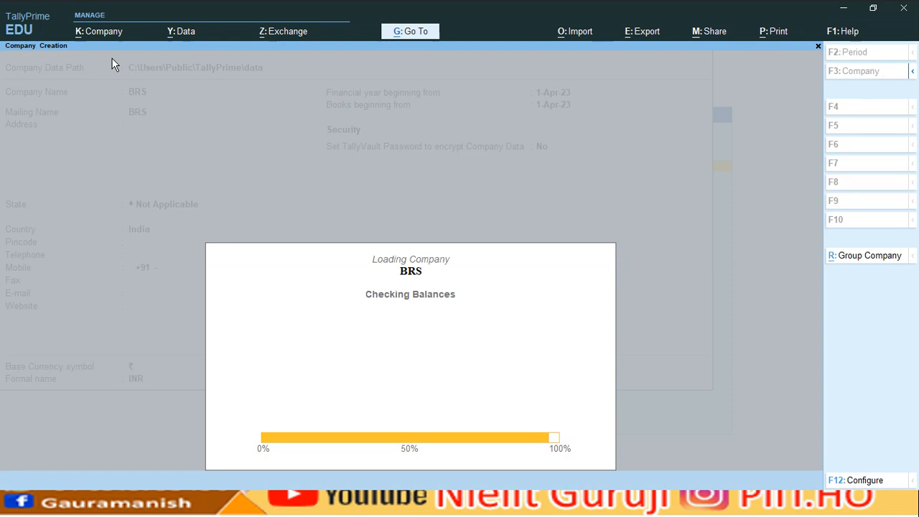
Step: Create a ledger named Capital A/c under the Capital Account group in the BRS company
{"action": "key", "text": "ctrl+a"}
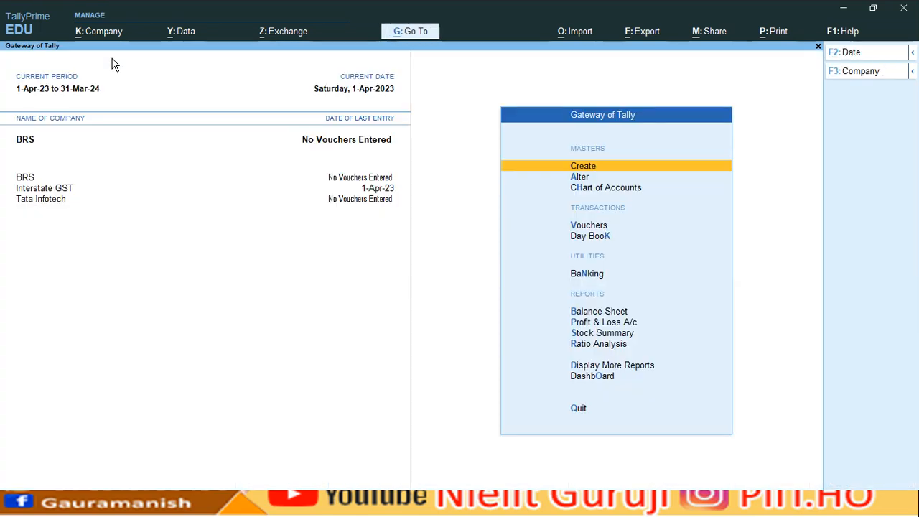
{"action": "key", "text": "Return"}
{"action": "key", "text": "Down"}
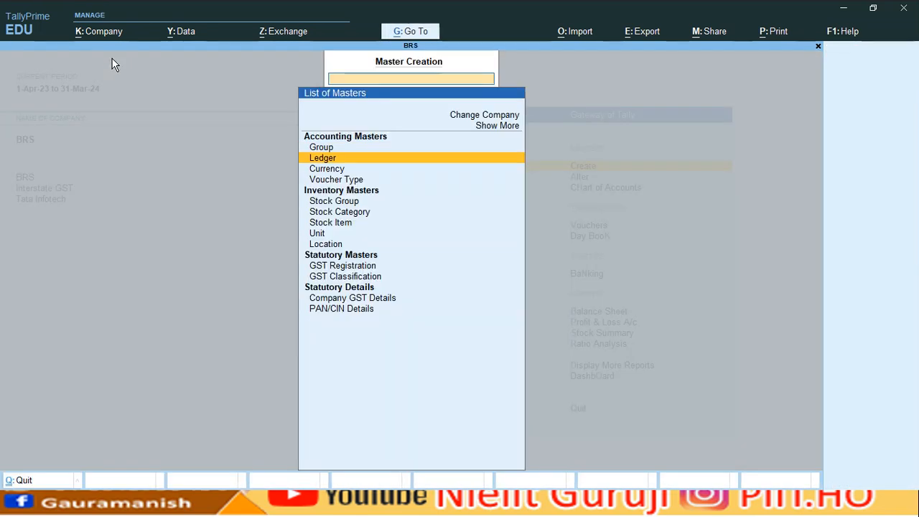
{"action": "key", "text": "Return"}
{"action": "type", "text": "Capital A/c"}
{"action": "key", "text": "Return"}
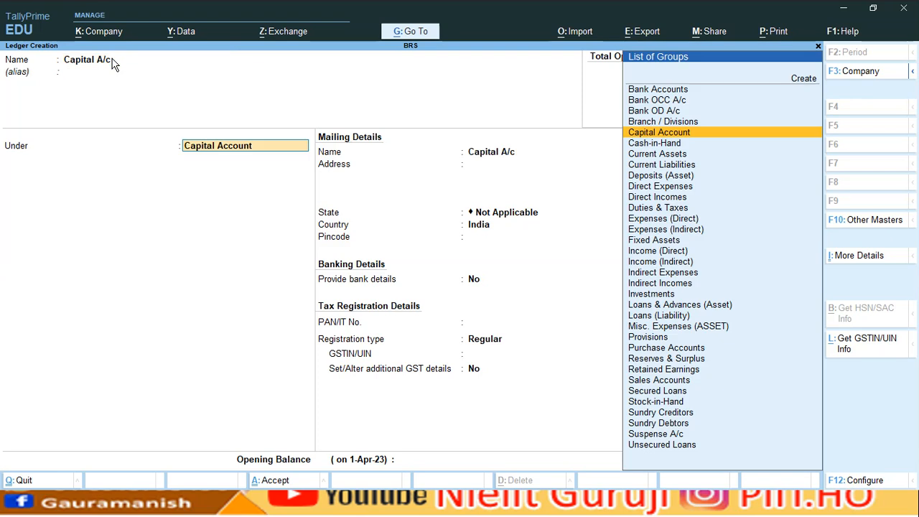
{"action": "key", "text": "ctrl+a"}
Step: Create a ledger named SBI under the Bank Accounts group
{"action": "type", "text": "SBI"}
{"action": "key", "text": "Return"}
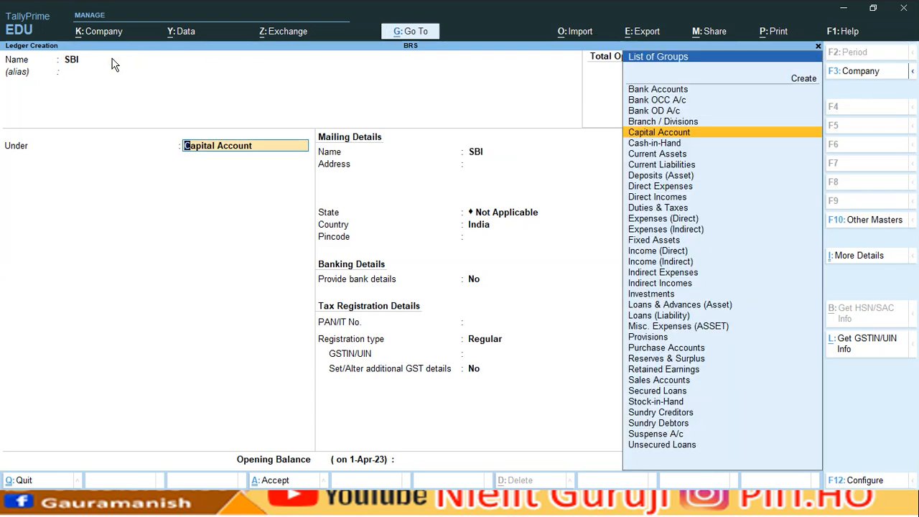
{"action": "type", "text": "Bank"}
{"action": "key", "text": "Return"}
{"action": "left_click", "coordinate": [112, 59]}
Step: Create a ledger named Salary A/c under the Indirect Expenses group
{"action": "type", "text": "S"}
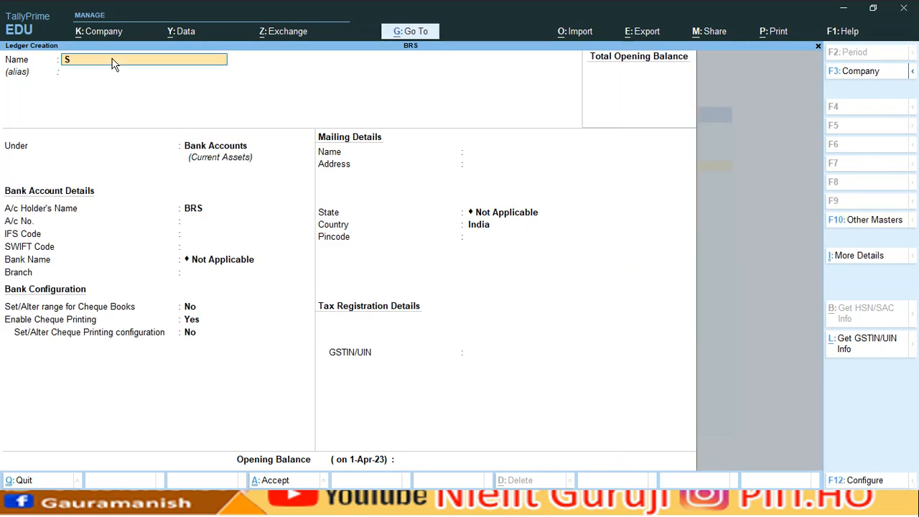
{"action": "type", "text": "alary A/c"}
{"action": "key", "text": "Return"}
{"action": "type", "text": "i"}
{"action": "key", "text": "Down"}
{"action": "key", "text": "Down"}
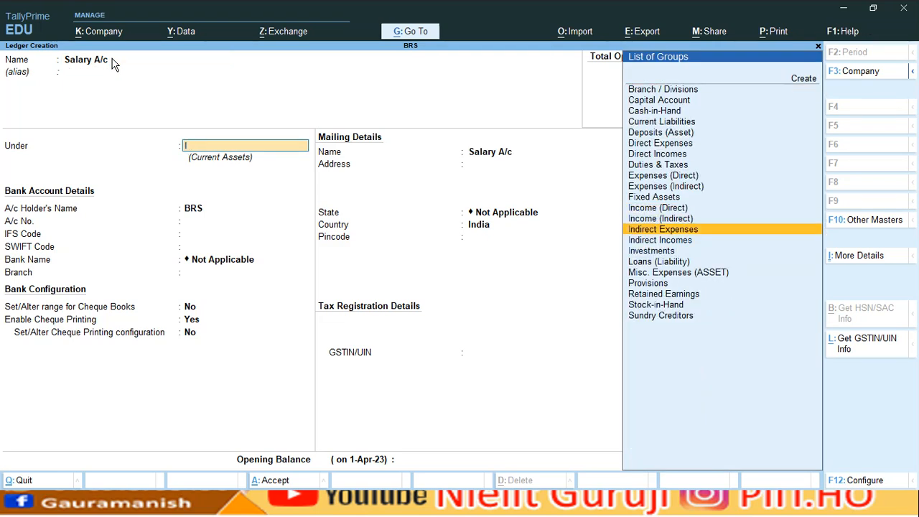
{"action": "key", "text": "Return"}
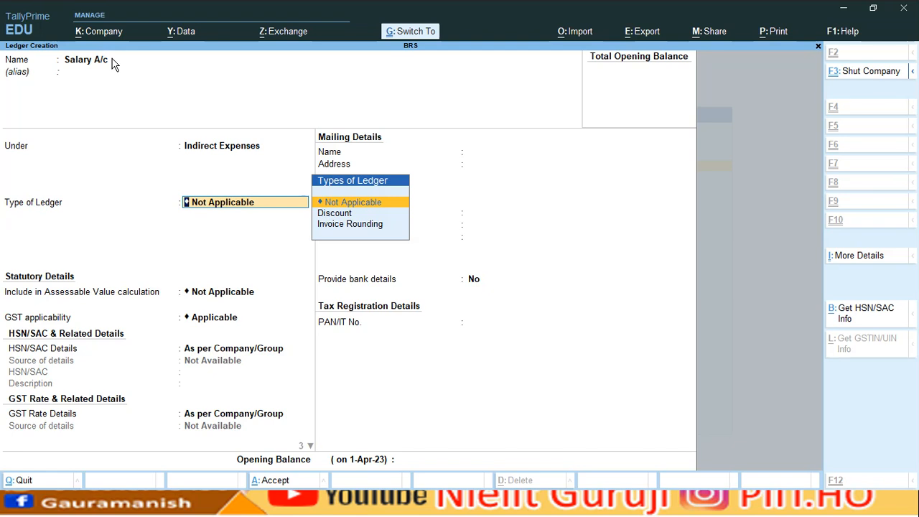
{"action": "left_click", "coordinate": [113, 60]}
Step: Create a ledger named Rent A/c under the Indirect Expenses group
{"action": "type", "text": "Rent a/c"}
{"action": "key", "text": "Return"}
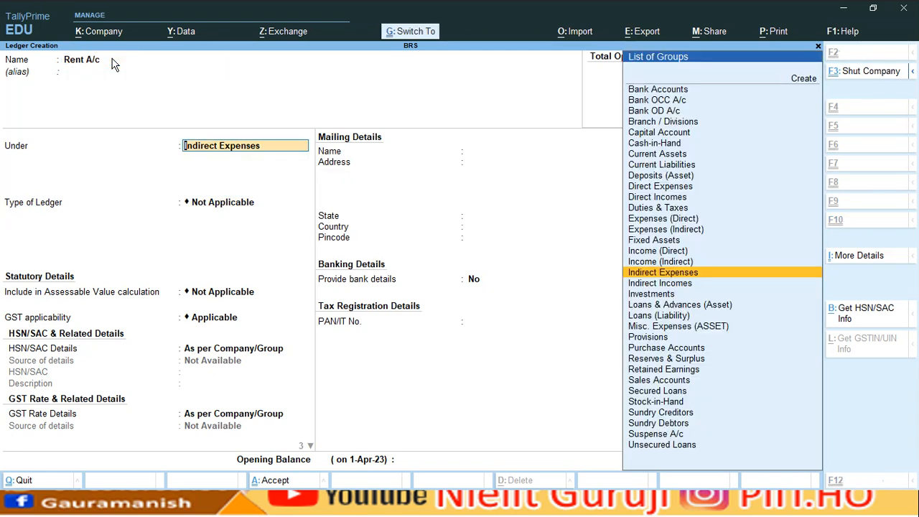
{"action": "key", "text": "ctrl+a"}
Step: Create a ledger named Commission A/c under the Indirect Incomes group and leave ledger creation
{"action": "type", "text": "Commi"}
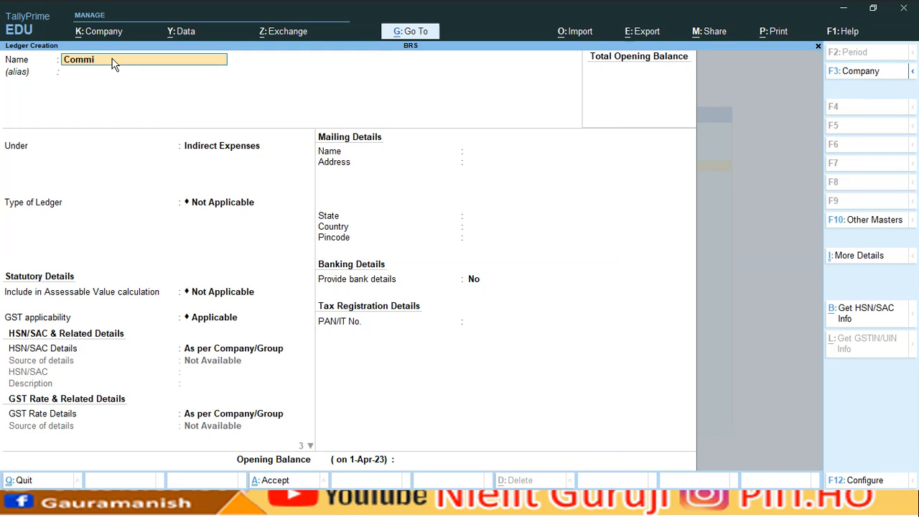
{"action": "type", "text": "ssion a/c"}
{"action": "key", "text": "Return"}
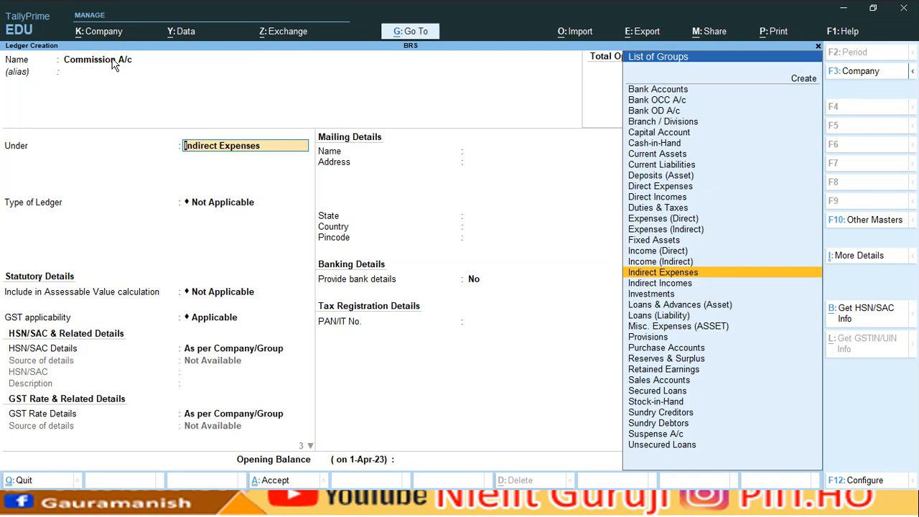
{"action": "key", "text": "Down"}
{"action": "key", "text": "Return"}
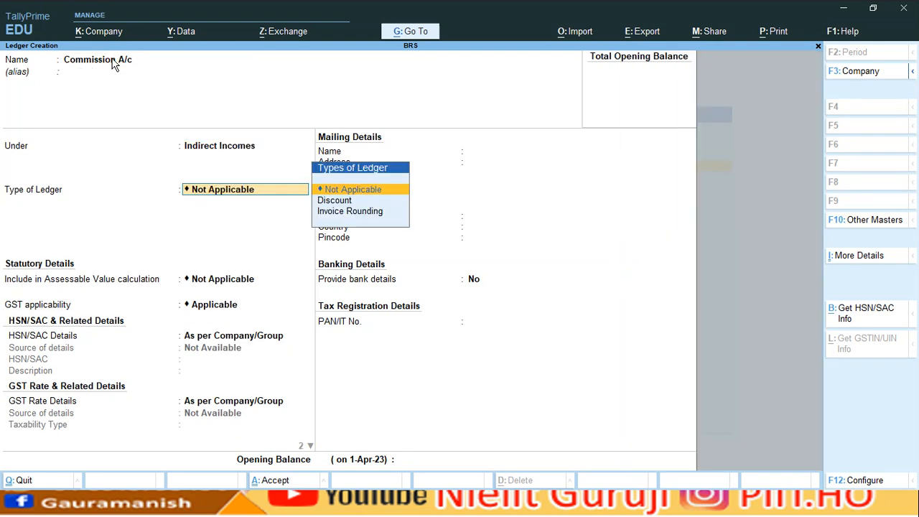
{"action": "key", "text": "ctrl"}
{"action": "key", "text": "ctrl+a"}
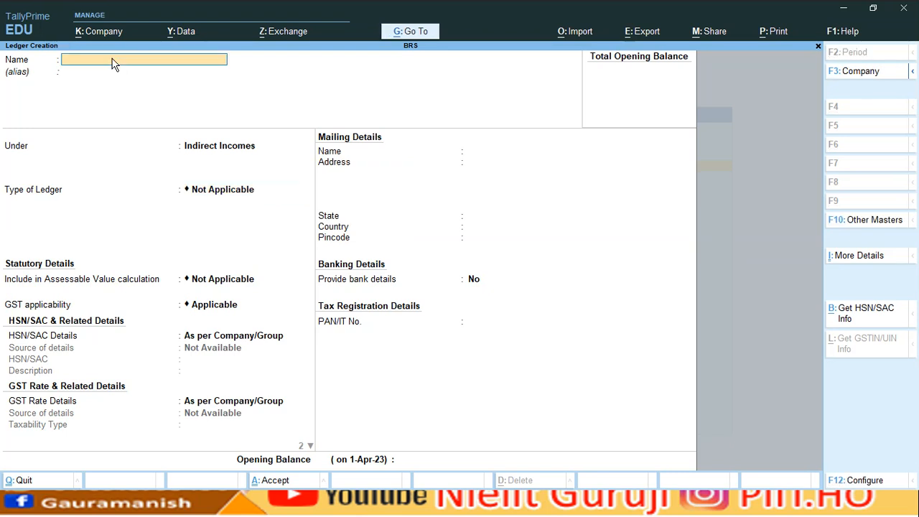
{"action": "key", "text": "Escape"}
{"action": "key", "text": "Return"}
{"action": "key", "text": "Escape"}
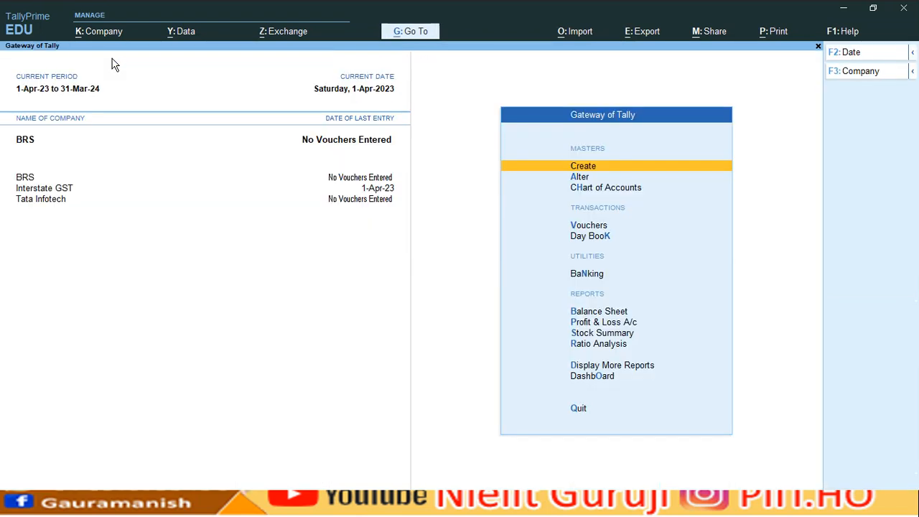
Step: Start a receipt voucher and credit Capital A/c with 1,00,000
{"action": "key", "text": "Down"}
{"action": "key", "text": "Down"}
{"action": "key", "text": "Down"}
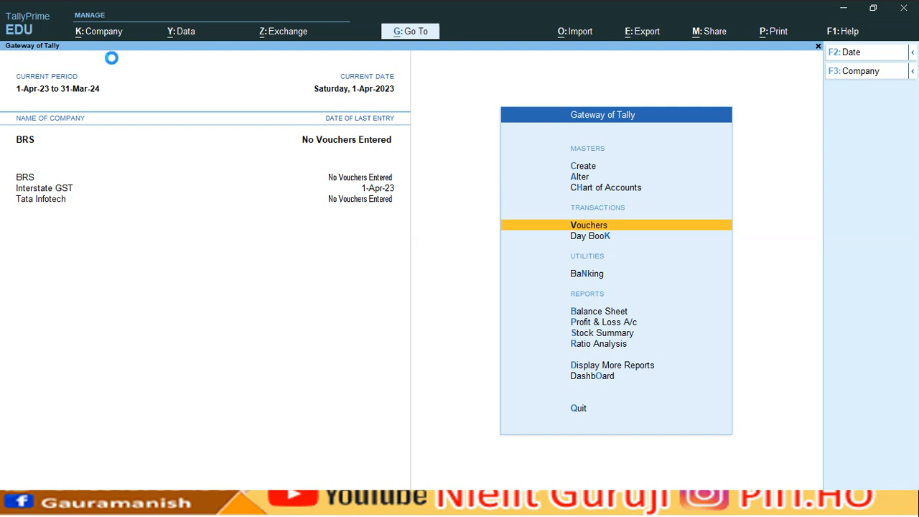
{"action": "key", "text": "Return"}
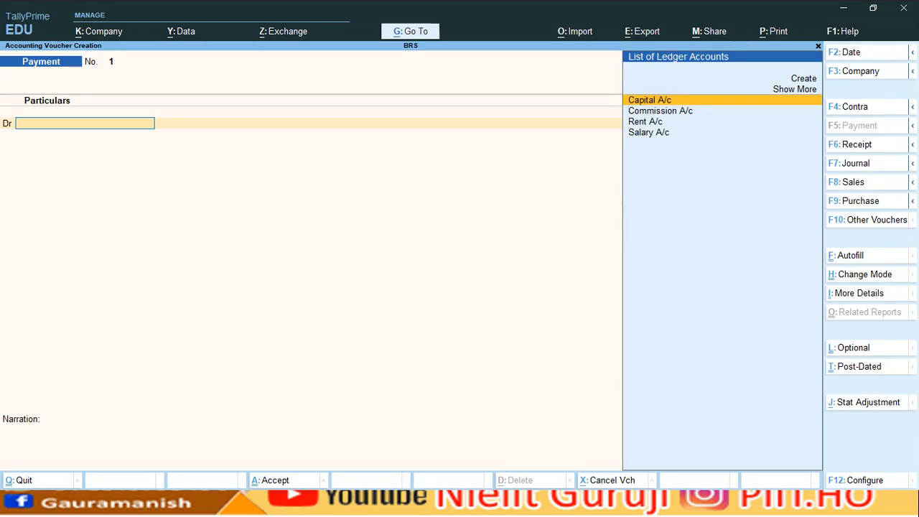
{"action": "left_click", "coordinate": [845, 149]}
{"action": "key", "text": "Return"}
{"action": "type", "text": "100000"}
{"action": "key", "text": "Return"}
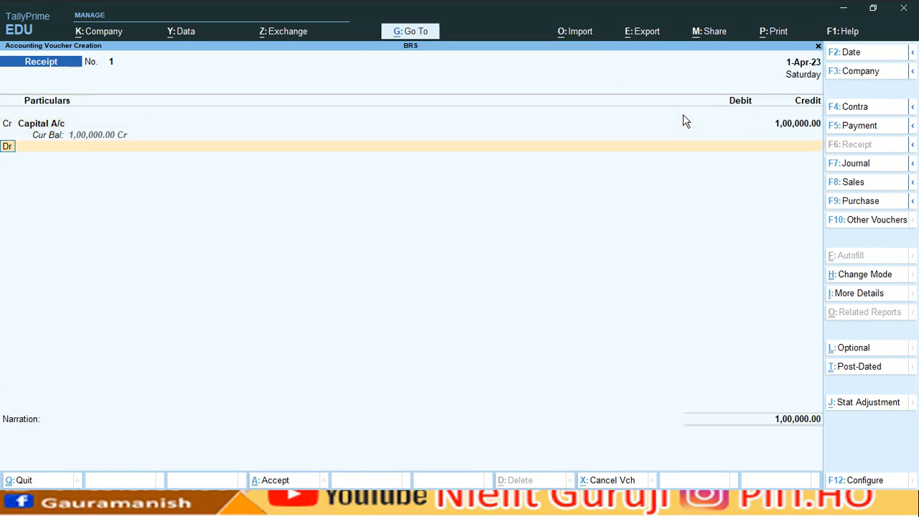
Step: Debit Cash with 1,00,000 and save the receipt voucher without a narration
{"action": "key", "text": "Down"}
{"action": "key", "text": "Return"}
{"action": "key", "text": "Return"}
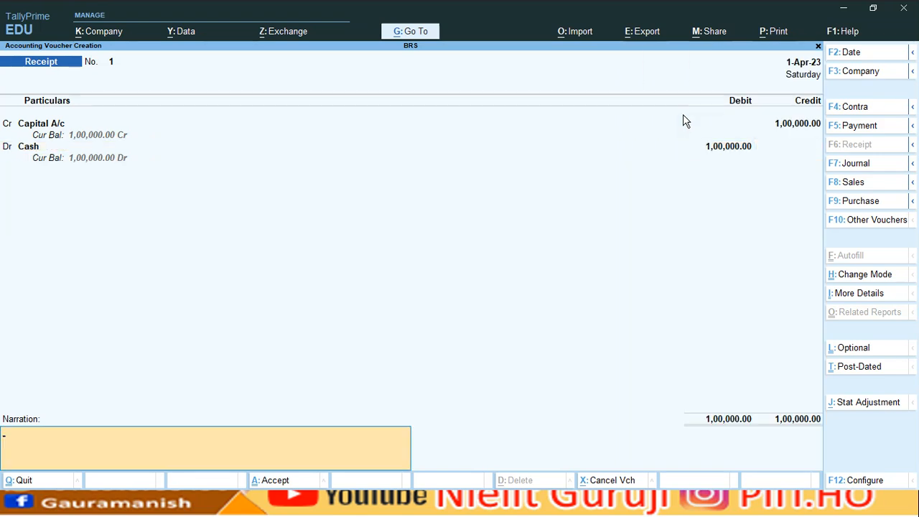
{"action": "key", "text": "Return"}
{"action": "key", "text": "Return"}
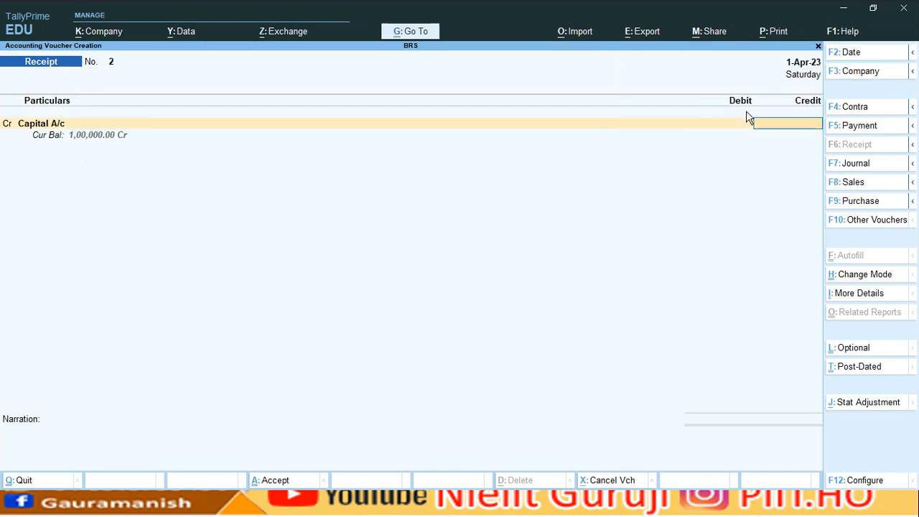
Step: Start a contra voucher crediting Cash with 50,000 and debiting SBI with the same amount
{"action": "left_click", "coordinate": [855, 106]}
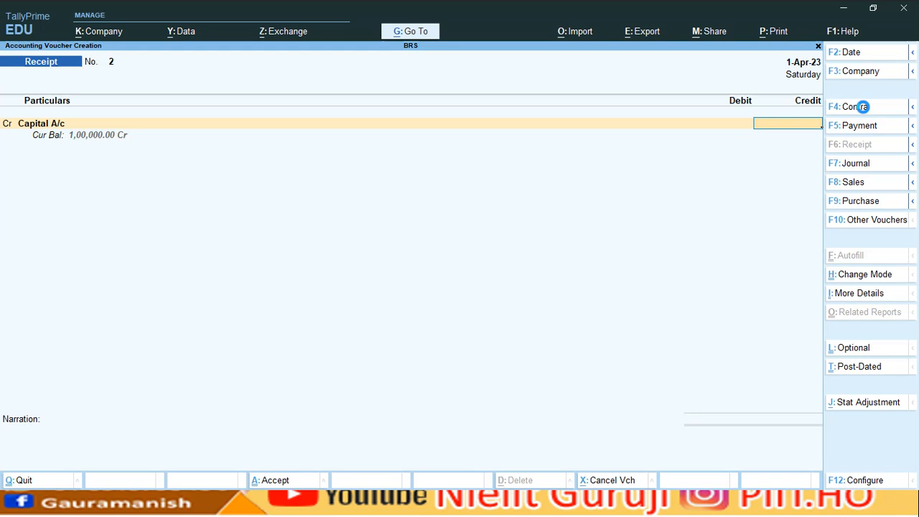
{"action": "key", "text": "Return"}
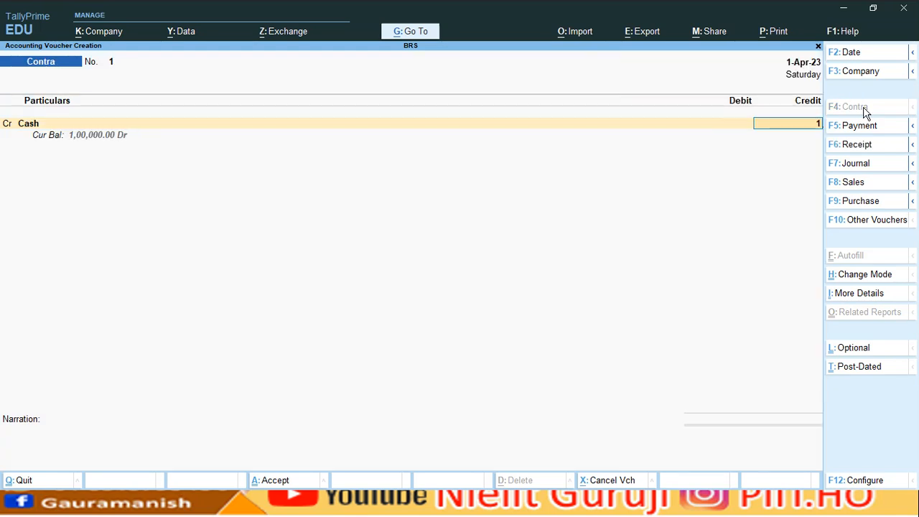
{"action": "type", "text": "50000"}
{"action": "key", "text": "Return"}
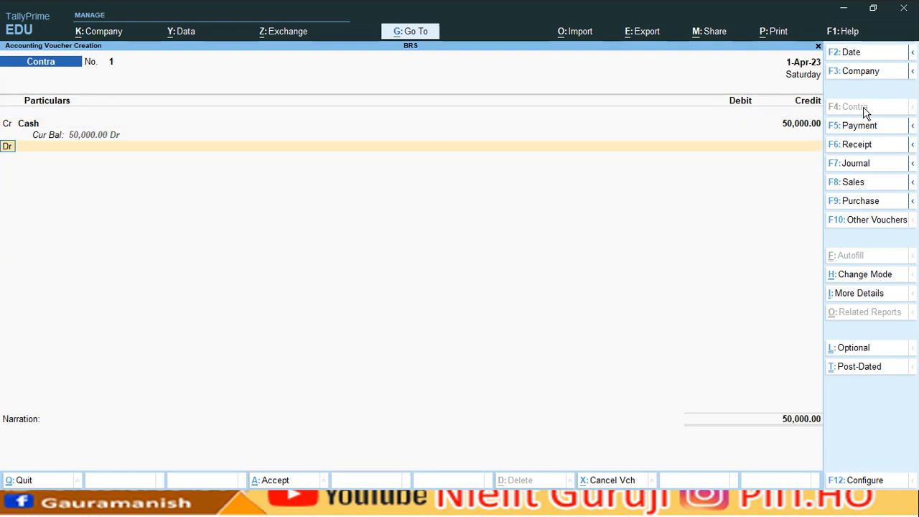
{"action": "key", "text": "Down"}
{"action": "key", "text": "Return"}
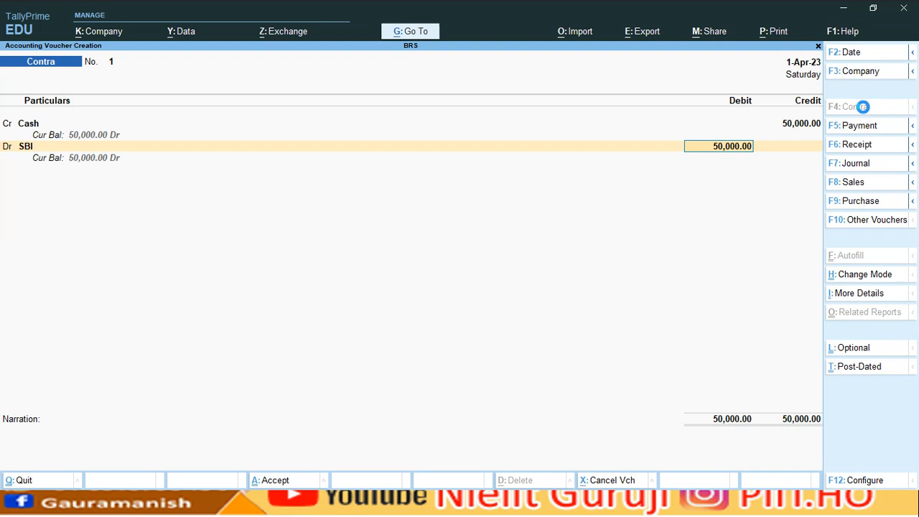
Step: Accept the SBI cash allocation with the denominations left blank and save the contra voucher without a narration
{"action": "key", "text": "Return"}
{"action": "key", "text": "Return"}
{"action": "key", "text": "Return"}
{"action": "key", "text": "Return"}
{"action": "key", "text": "Return"}
{"action": "key", "text": "Return"}
{"action": "key", "text": "Return"}
{"action": "key", "text": "Return"}
{"action": "key", "text": "Return"}
{"action": "key", "text": "Return"}
{"action": "key", "text": "Return"}
{"action": "key", "text": "Return"}
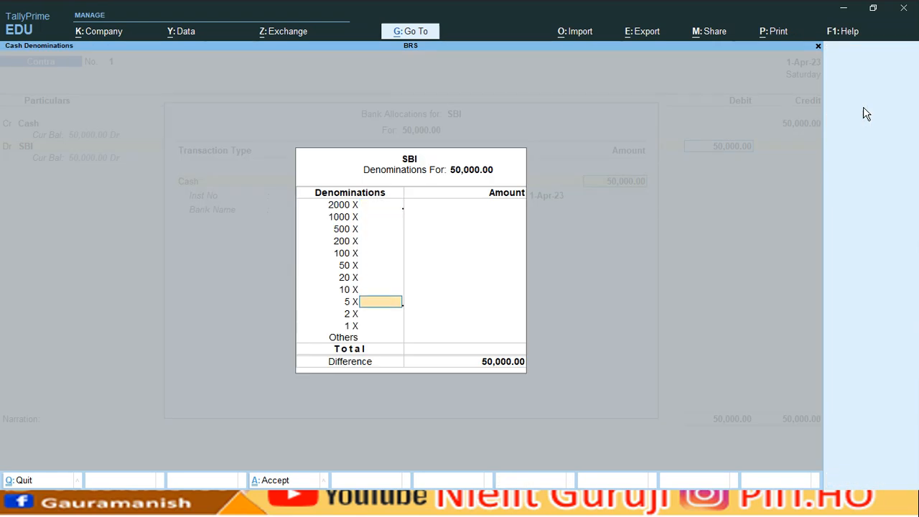
{"action": "key", "text": "Return"}
{"action": "key", "text": "Return"}
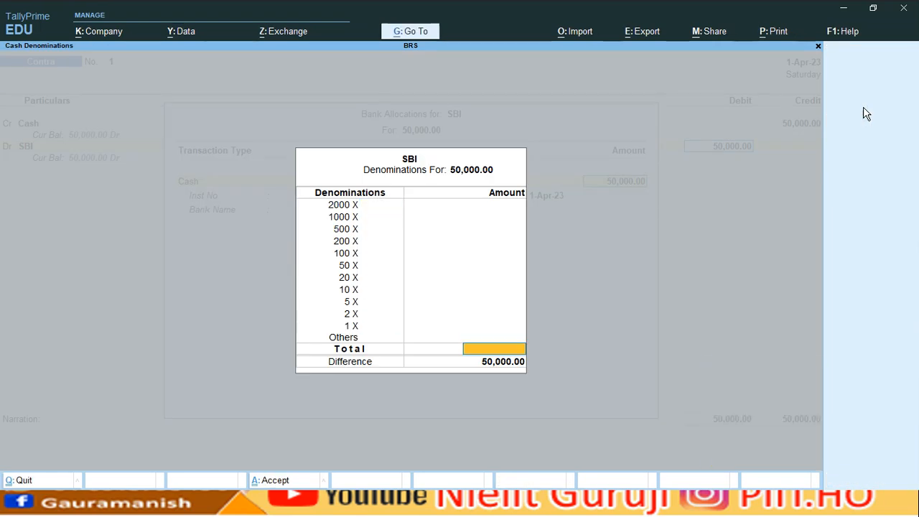
{"action": "key", "text": "Return"}
{"action": "key", "text": "Return"}
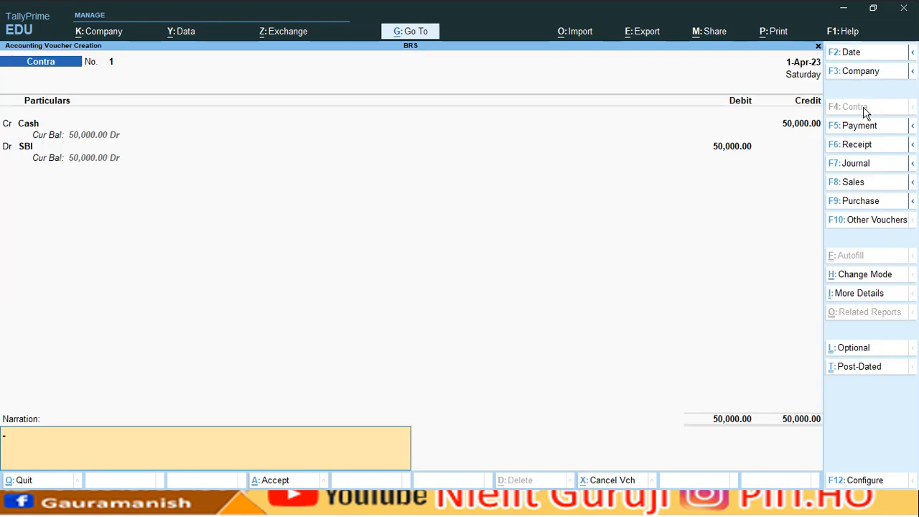
{"action": "key", "text": "Return"}
{"action": "key", "text": "Return"}
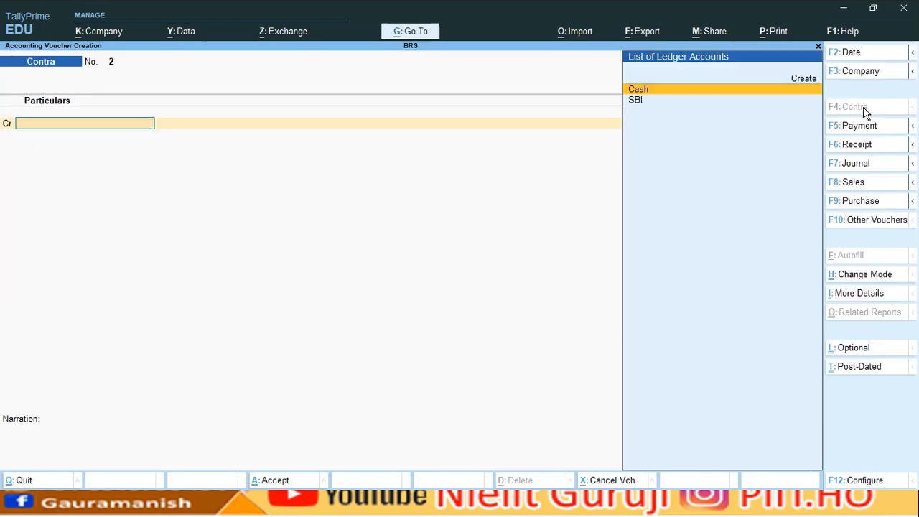
Step: Start a payment voucher and debit Salary A/c with 10,000
{"action": "left_click", "coordinate": [860, 126]}
{"action": "key", "text": "Down"}
{"action": "key", "text": "Down"}
{"action": "key", "text": "Down"}
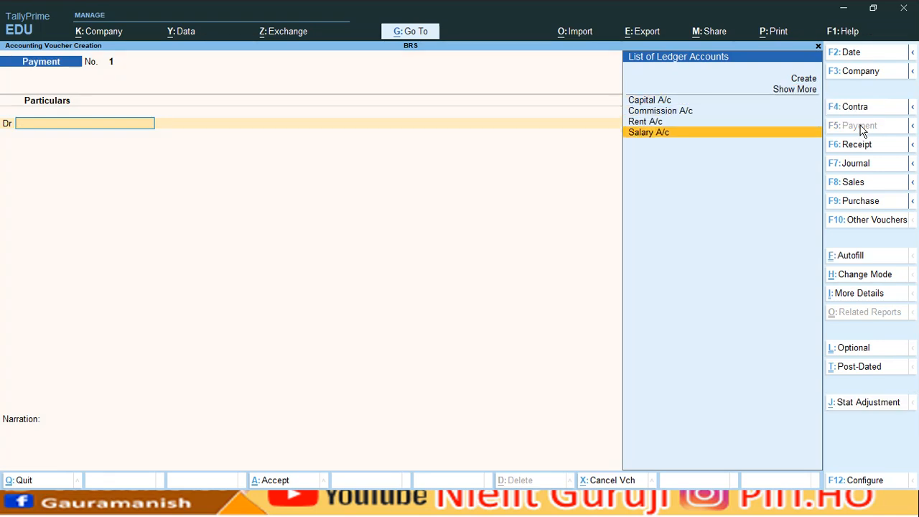
{"action": "key", "text": "Return"}
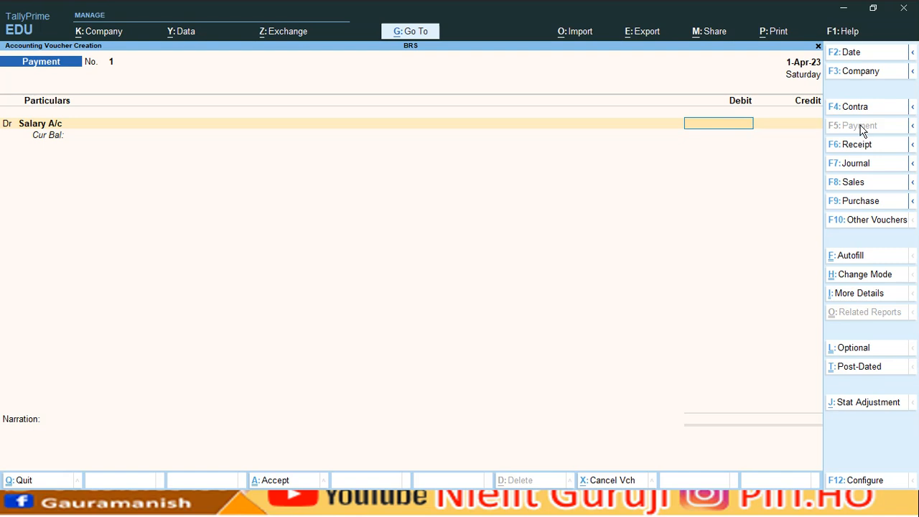
{"action": "type", "text": "00"}
{"action": "key", "text": "Return"}
Step: Credit SBI with 10,000 in the payment voucher, leaving its bank allocation at the defaults
{"action": "key", "text": "Return"}
{"action": "key", "text": "Down"}
{"action": "key", "text": "Down"}
{"action": "key", "text": "Down"}
{"action": "key", "text": "Down"}
{"action": "key", "text": "Down"}
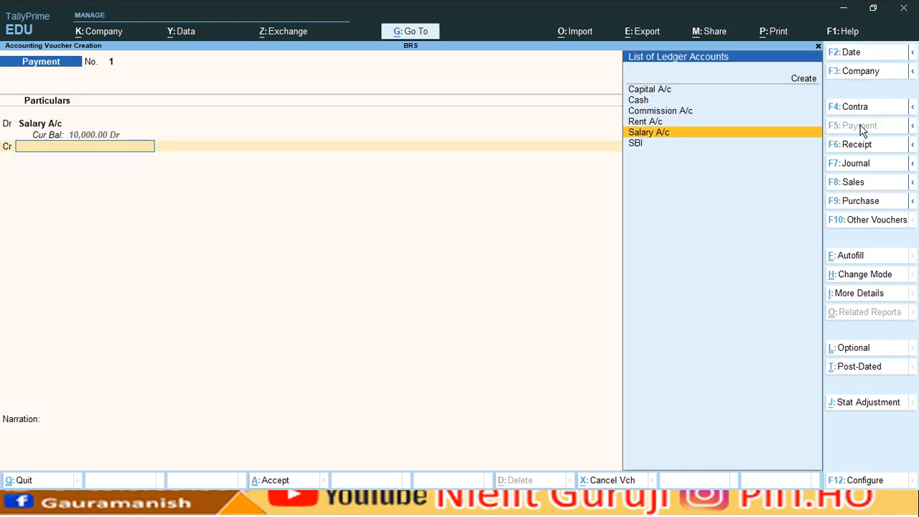
{"action": "key", "text": "Return"}
{"action": "key", "text": "Return"}
{"action": "key", "text": "Return"}
{"action": "key", "text": "Return"}
{"action": "key", "text": "Return"}
{"action": "key", "text": "Return"}
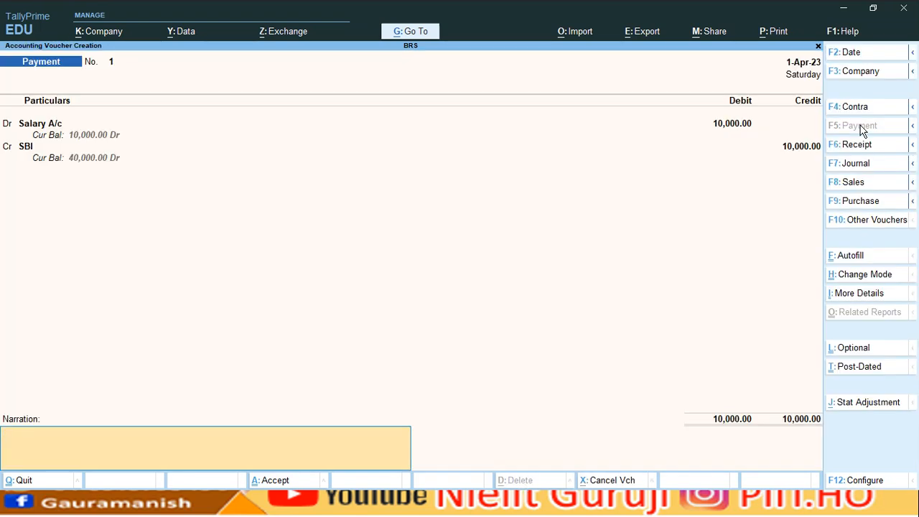
Step: Reopen the SBI bank allocation, set the cheque's instrument number to 10001, and save the payment voucher
{"action": "key", "text": "BackSpace"}
{"action": "key", "text": "Return"}
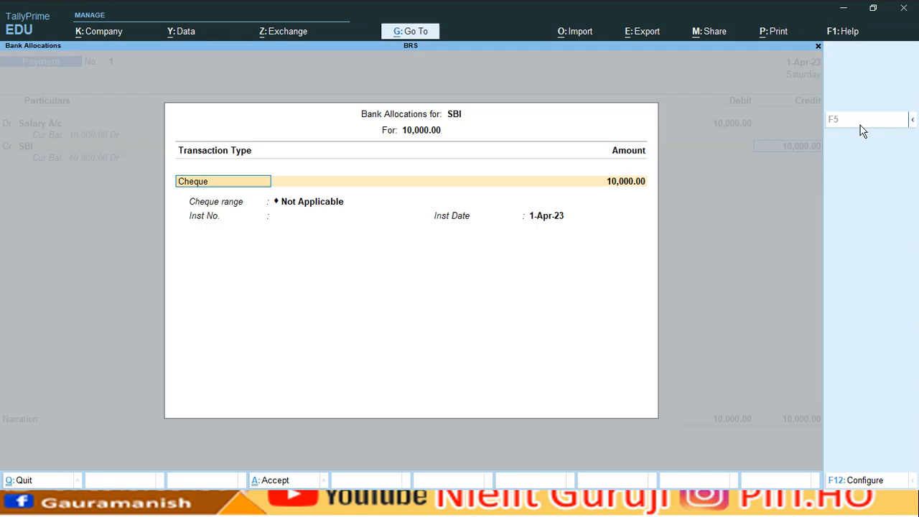
{"action": "key", "text": "Return"}
{"action": "key", "text": "Return"}
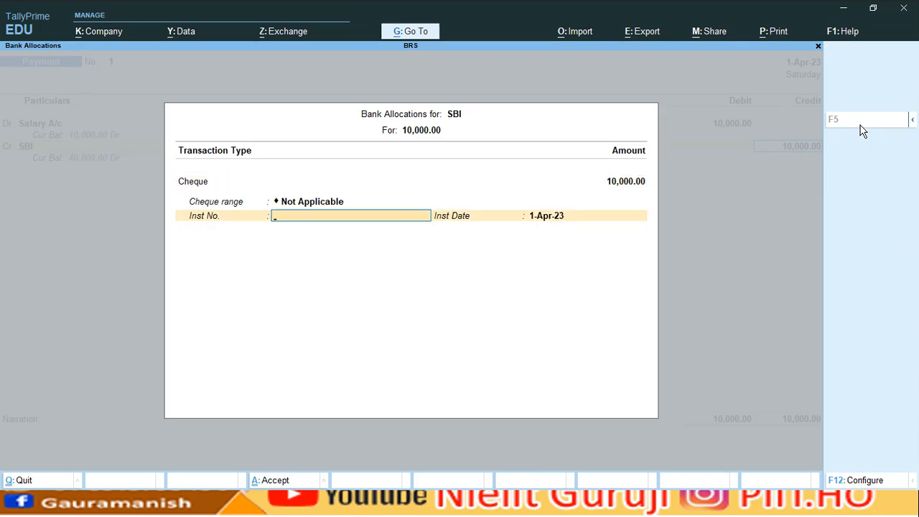
{"action": "type", "text": "10001"}
{"action": "key", "text": "Return"}
{"action": "key", "text": "Return"}
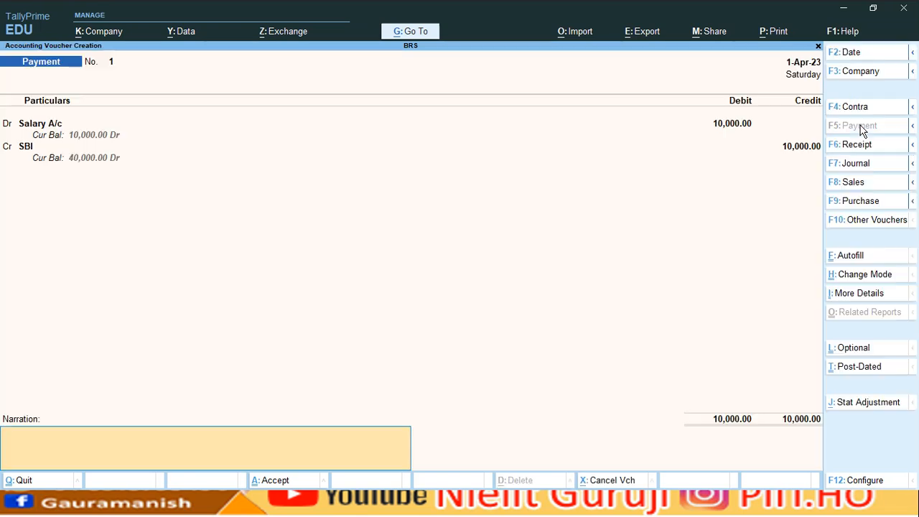
{"action": "key", "text": "Return"}
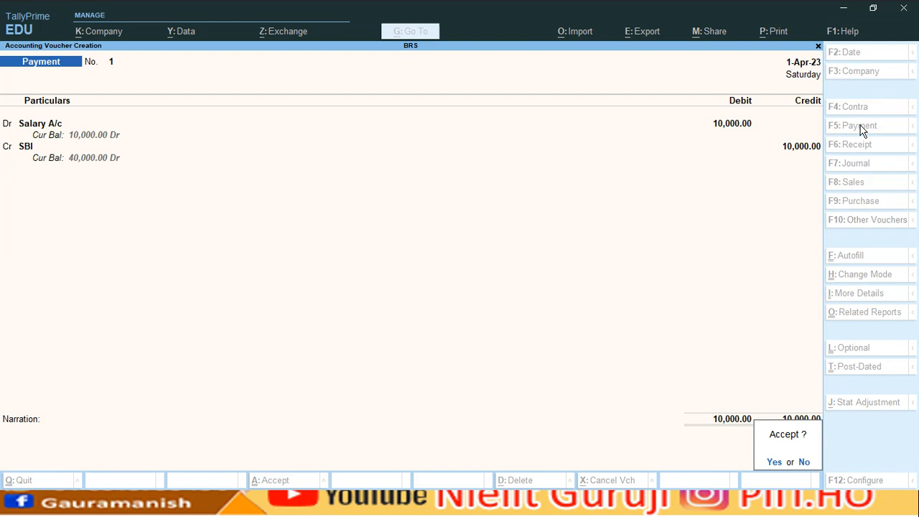
{"action": "key", "text": "Return"}
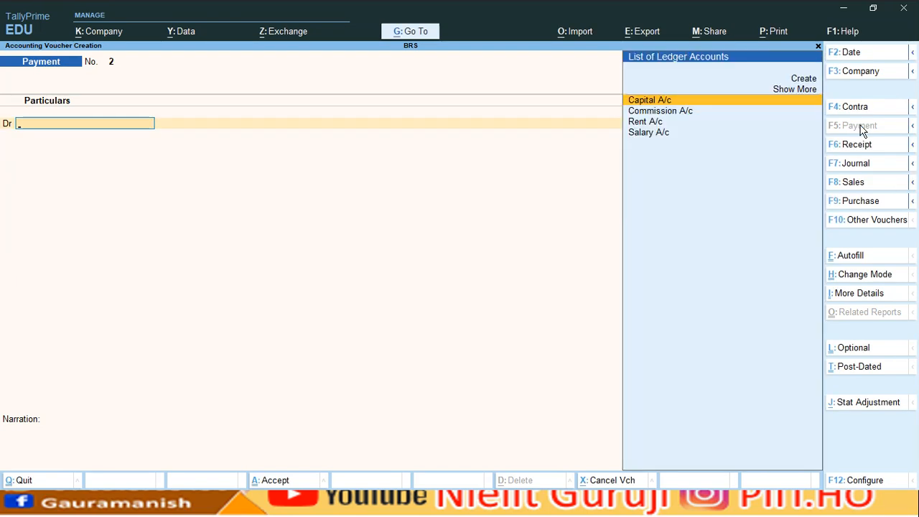
Step: Debit Rent A/c with 2,000 in the new payment voucher
{"action": "key", "text": "Down"}
{"action": "key", "text": "Down"}
{"action": "key", "text": "Down"}
{"action": "key", "text": "Up"}
{"action": "key", "text": "Return"}
{"action": "type", "text": "2000"}
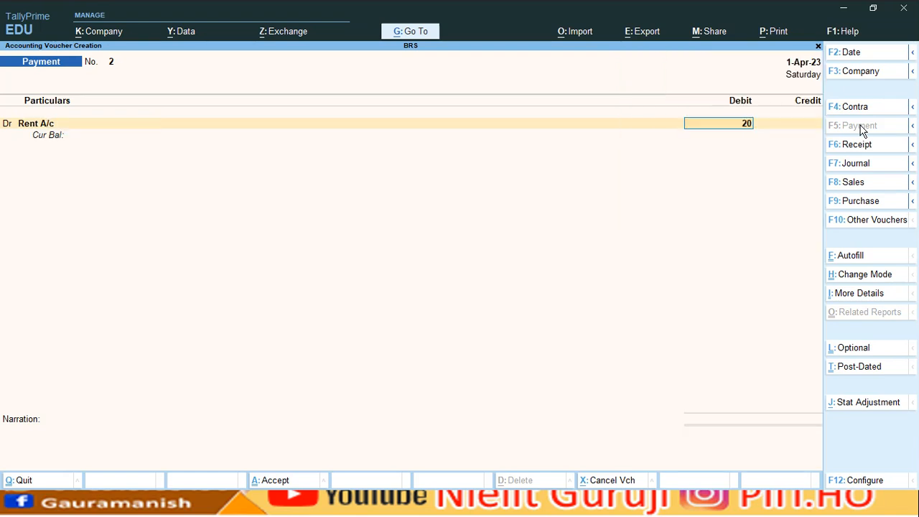
{"action": "key", "text": "Return"}
Step: Credit SBI with 2,000 in the rent payment voucher and keep Cheque as the bank allocation's transaction type
{"action": "key", "text": "Down"}
{"action": "key", "text": "Down"}
{"action": "key", "text": "Down"}
{"action": "key", "text": "Down"}
{"action": "key", "text": "Down"}
{"action": "key", "text": "Return"}
{"action": "key", "text": "Return"}
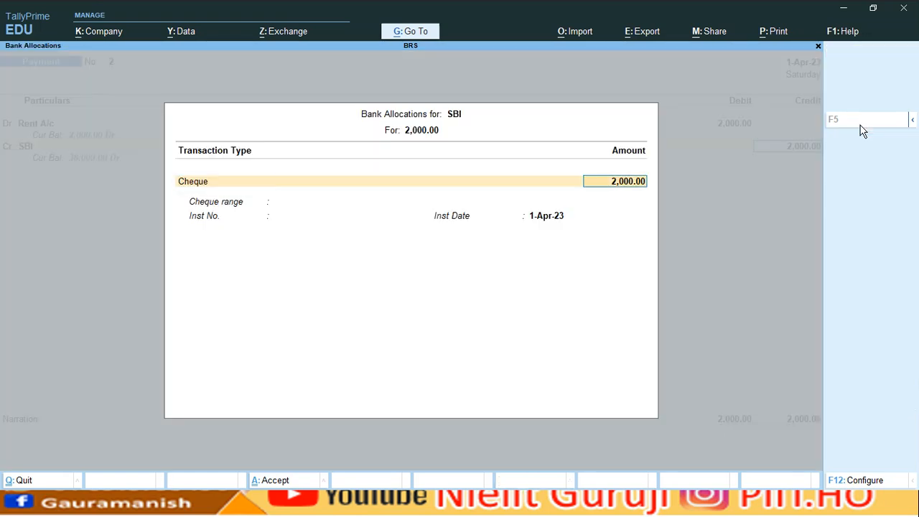
Step: Set the cheque's instrument number to 3233232 and save the rent payment voucher without a narration
{"action": "key", "text": "Return"}
{"action": "type", "text": "3233232"}
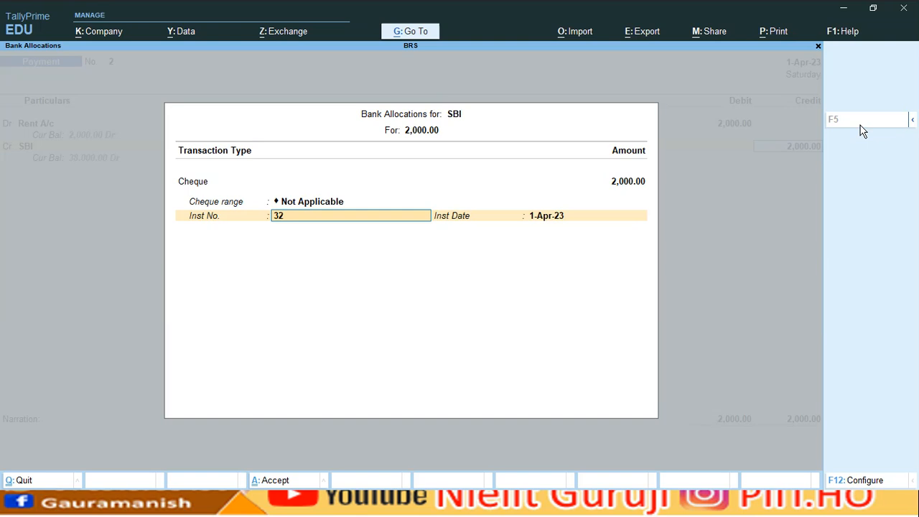
{"action": "key", "text": "Return"}
{"action": "key", "text": "Return"}
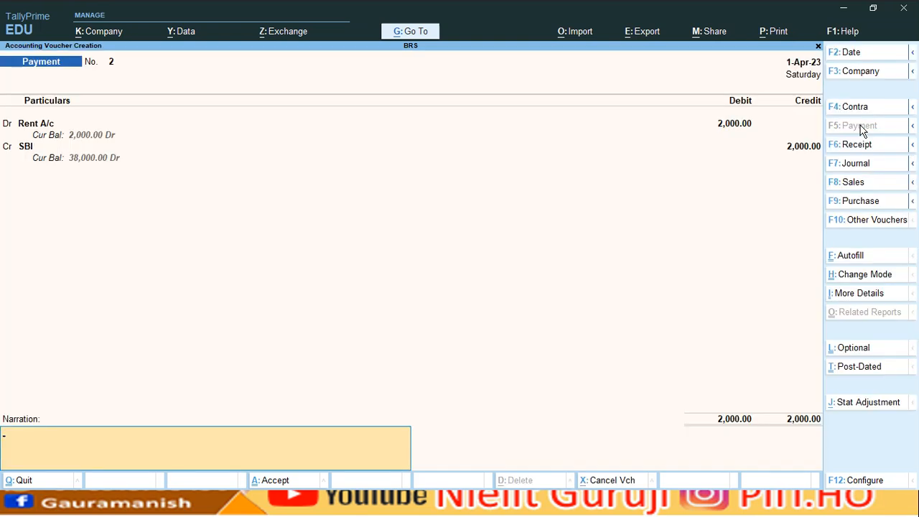
{"action": "key", "text": "Return"}
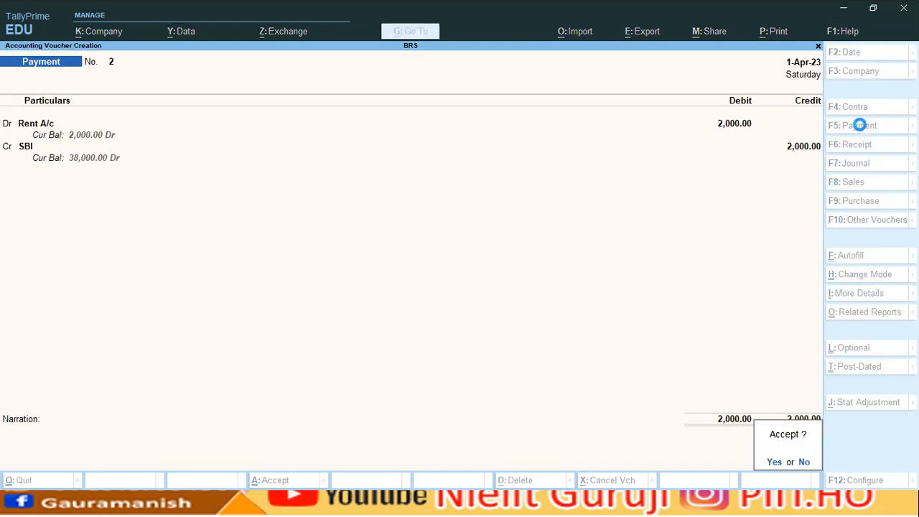
{"action": "key", "text": "Return"}
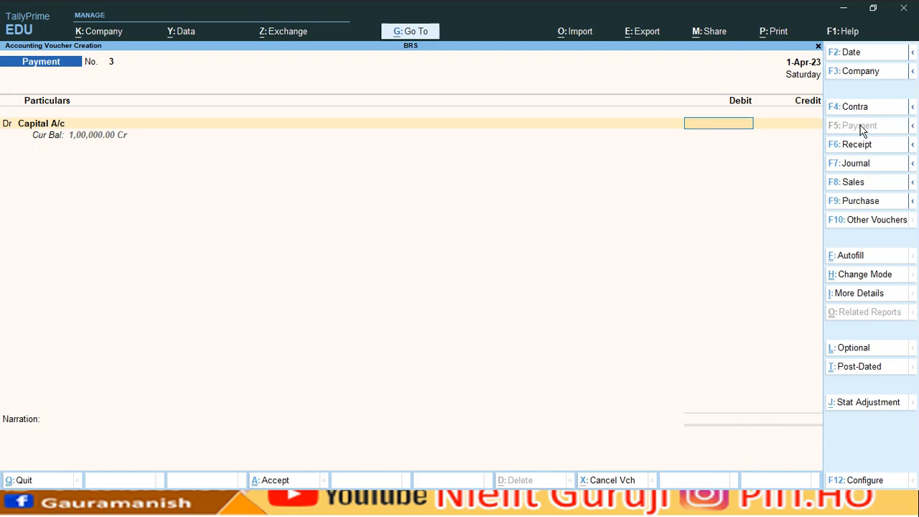
Step: Switch to a receipt voucher and credit Commission A/c with 10,000
{"action": "left_click", "coordinate": [860, 146]}
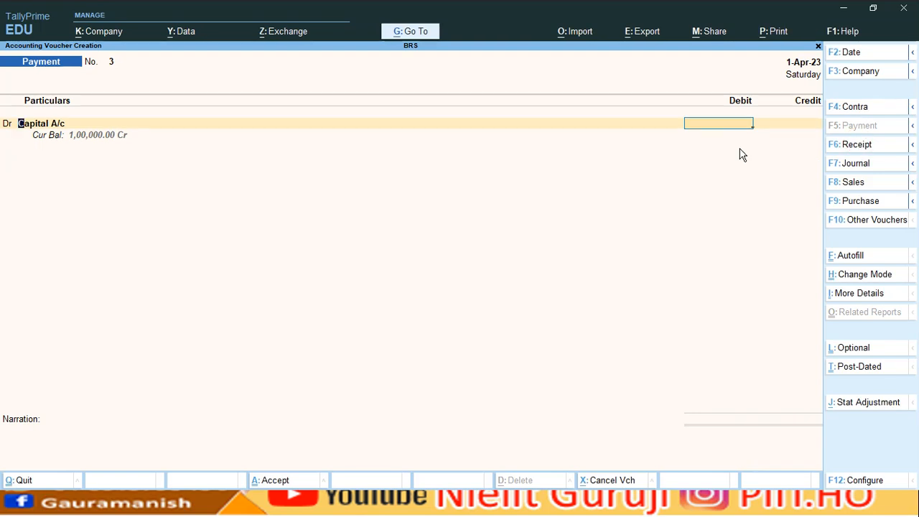
{"action": "key", "text": "Return"}
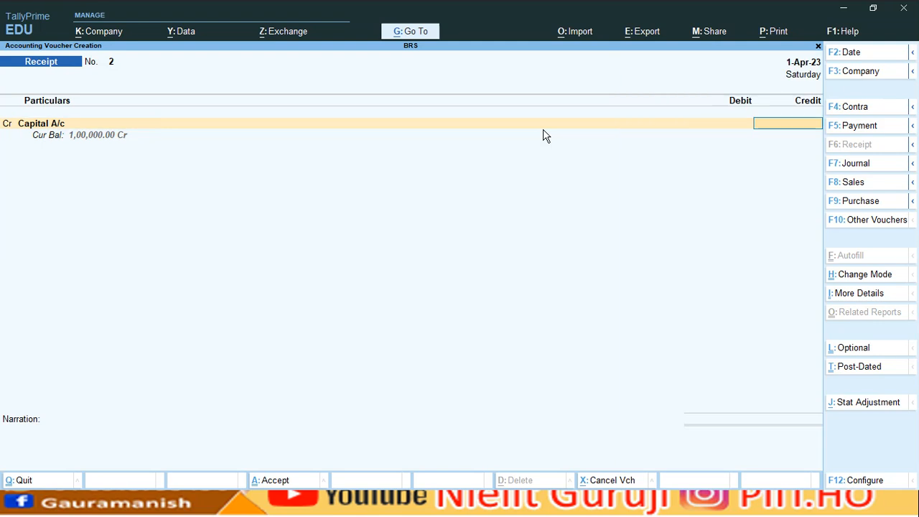
{"action": "key", "text": "BackSpace"}
{"action": "key", "text": "Down"}
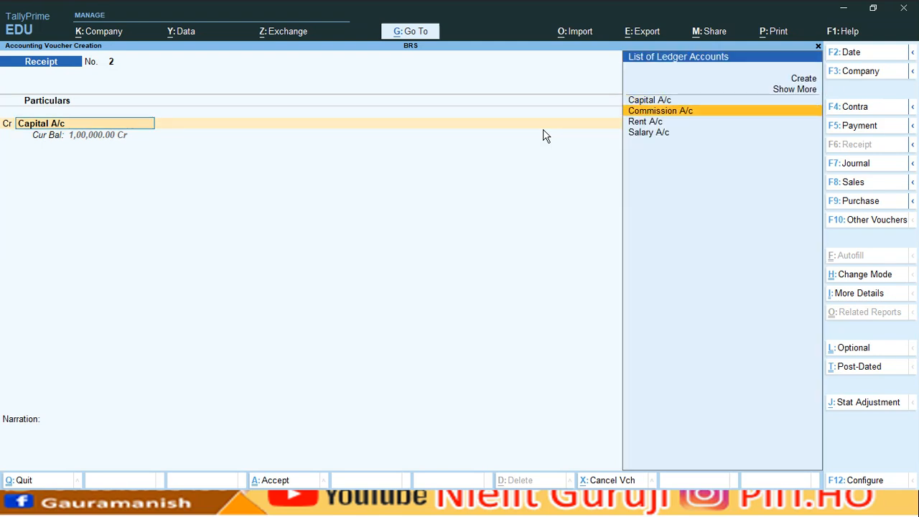
{"action": "key", "text": "Return"}
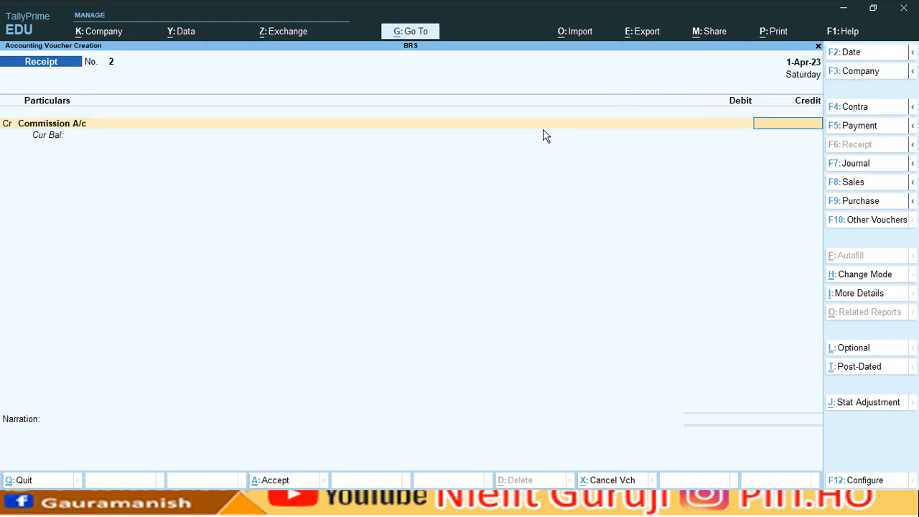
{"action": "type", "text": "10000"}
{"action": "key", "text": "Return"}
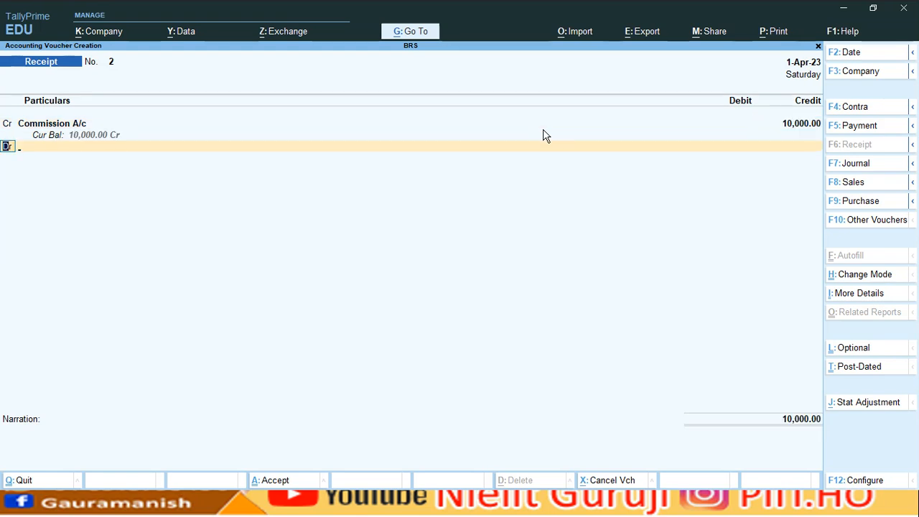
Step: Debit Cash with 10,000 in the commission receipt voucher and save it without a narration
{"action": "key", "text": "Return"}
{"action": "key", "text": "Down"}
{"action": "key", "text": "Return"}
{"action": "key", "text": "Return"}
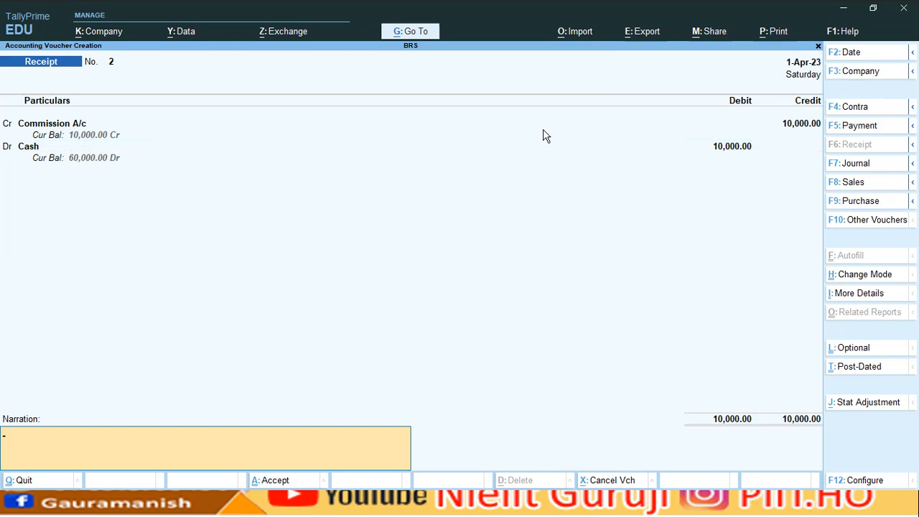
{"action": "key", "text": "Return"}
{"action": "key", "text": "Return"}
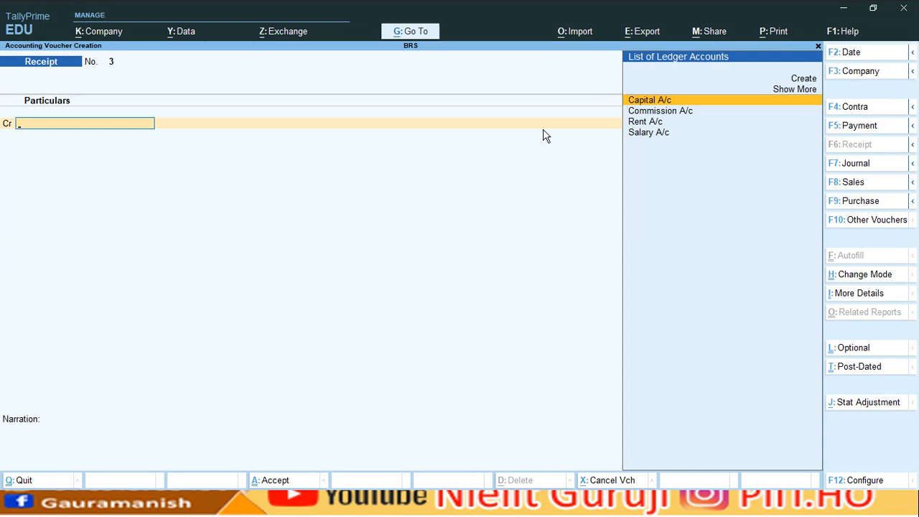
Step: Leave voucher entry and open the Cash/Bank Summary from the account books
{"action": "key", "text": "Escape"}
{"action": "key", "text": "Escape"}
{"action": "key", "text": "Escape"}
{"action": "key", "text": "Down"}
{"action": "key", "text": "Down"}
{"action": "key", "text": "Down"}
{"action": "key", "text": "Down"}
{"action": "key", "text": "Down"}
{"action": "key", "text": "Down"}
{"action": "key", "text": "Down"}
{"action": "key", "text": "Down"}
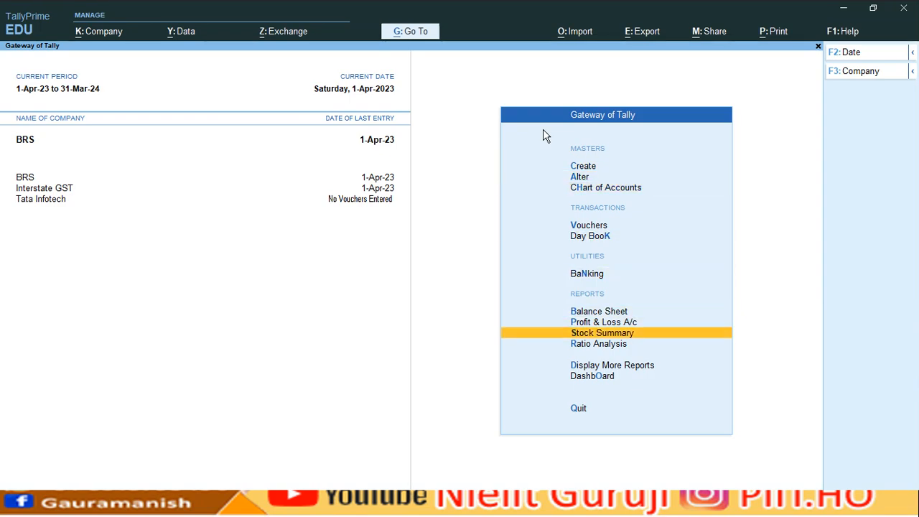
{"action": "key", "text": "Down"}
{"action": "key", "text": "Down"}
{"action": "key", "text": "Return"}
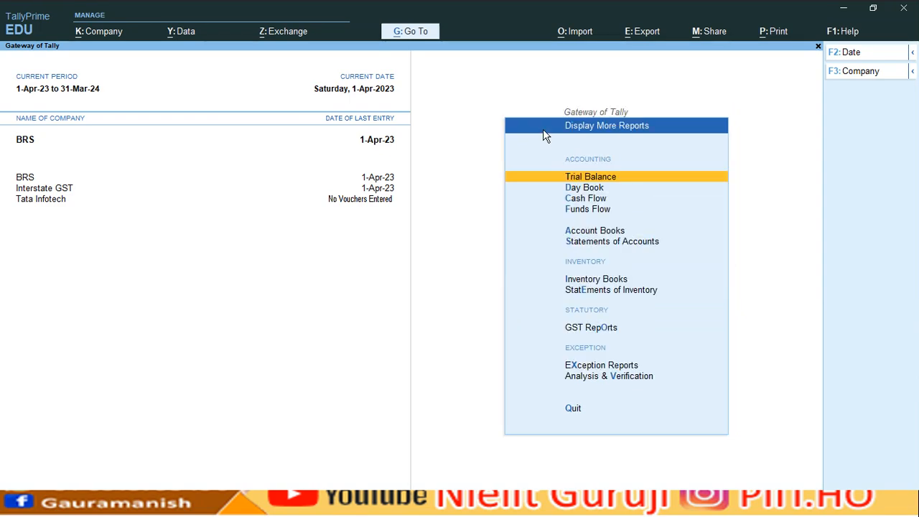
{"action": "key", "text": "Down"}
{"action": "key", "text": "Down"}
{"action": "key", "text": "Down"}
{"action": "key", "text": "Down"}
{"action": "key", "text": "Return"}
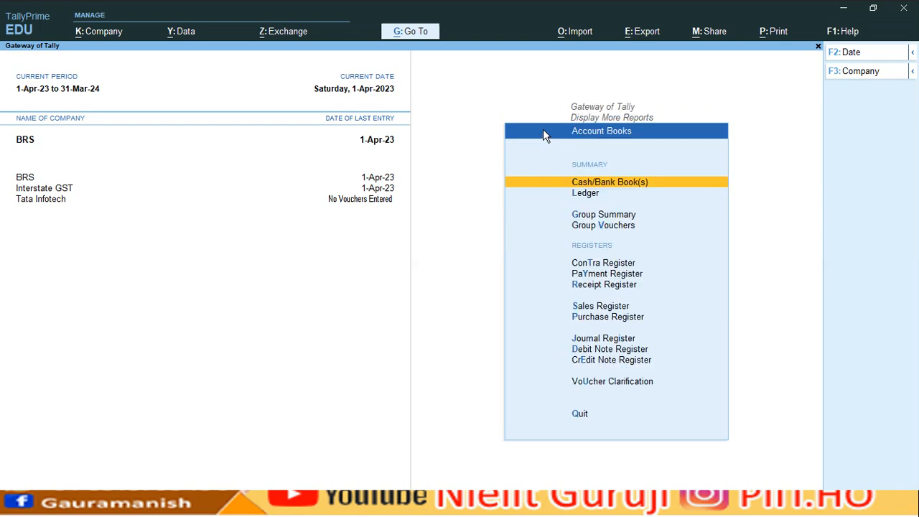
{"action": "key", "text": "Return"}
Step: Drill into the SBI ledger's monthly summary and view its April vouchers
{"action": "key", "text": "Down"}
{"action": "key", "text": "Down"}
{"action": "key", "text": "Down"}
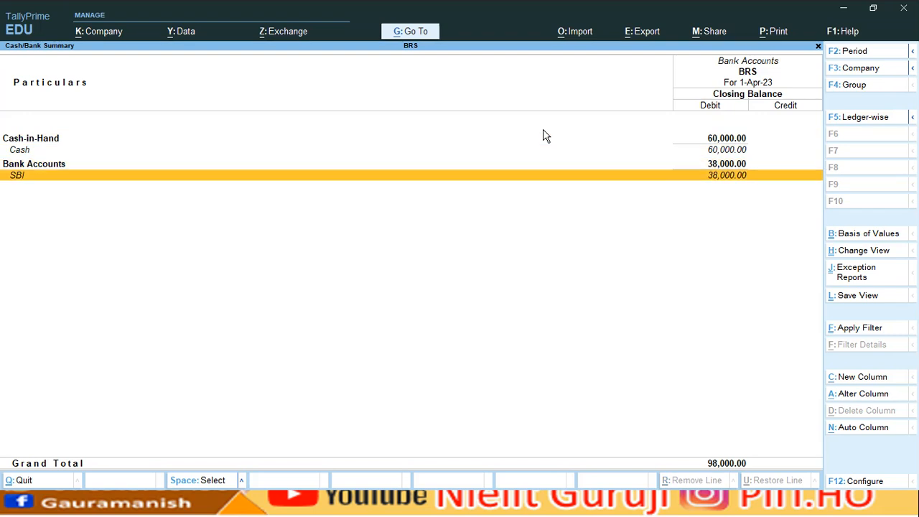
{"action": "key", "text": "Return"}
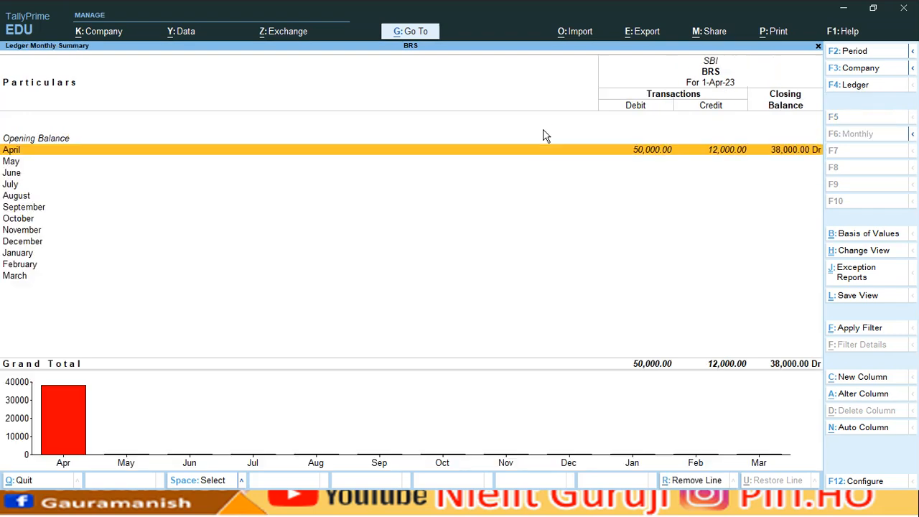
{"action": "key", "text": "Return"}
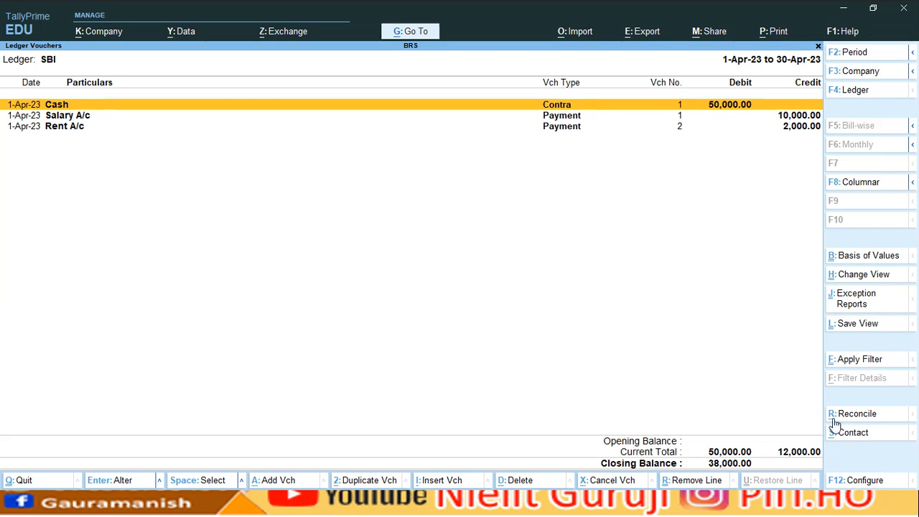
Step: Try to set the Cash contra's bank date to 1-Apr-23 in the SBI reconciliation, and quit without saving
{"action": "left_click", "coordinate": [861, 415]}
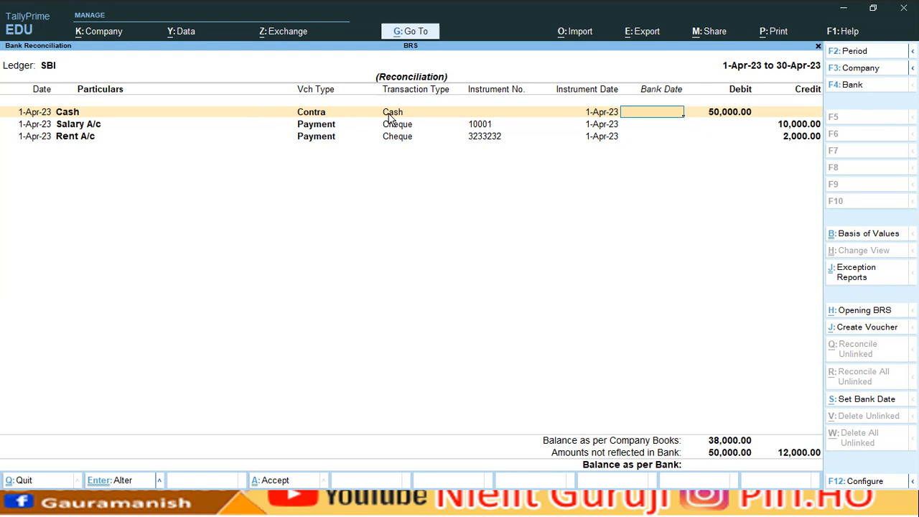
{"action": "key", "text": "Return"}
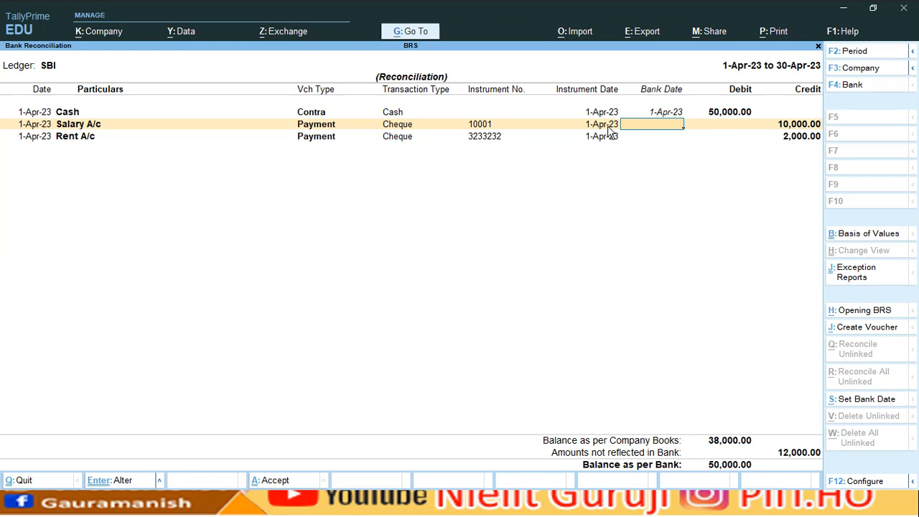
{"action": "key", "text": "Escape"}
{"action": "key", "text": "y"}
{"action": "key", "text": "Escape"}
{"action": "key", "text": "Escape"}
{"action": "key", "text": "Escape"}
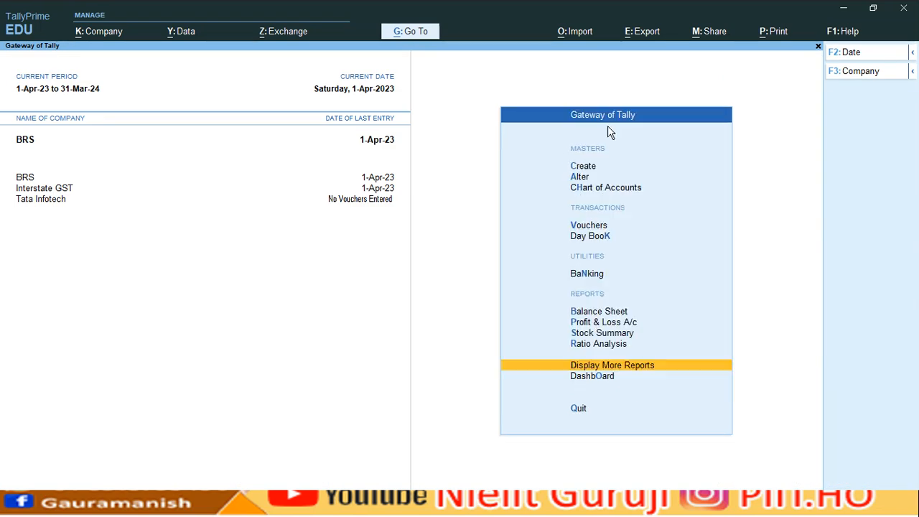
Step: Open the Commission A/c receipt voucher from the Day Book for alteration
{"action": "key", "text": "Up"}
{"action": "key", "text": "Up"}
{"action": "key", "text": "Up"}
{"action": "key", "text": "Up"}
{"action": "key", "text": "Up"}
{"action": "key", "text": "Up"}
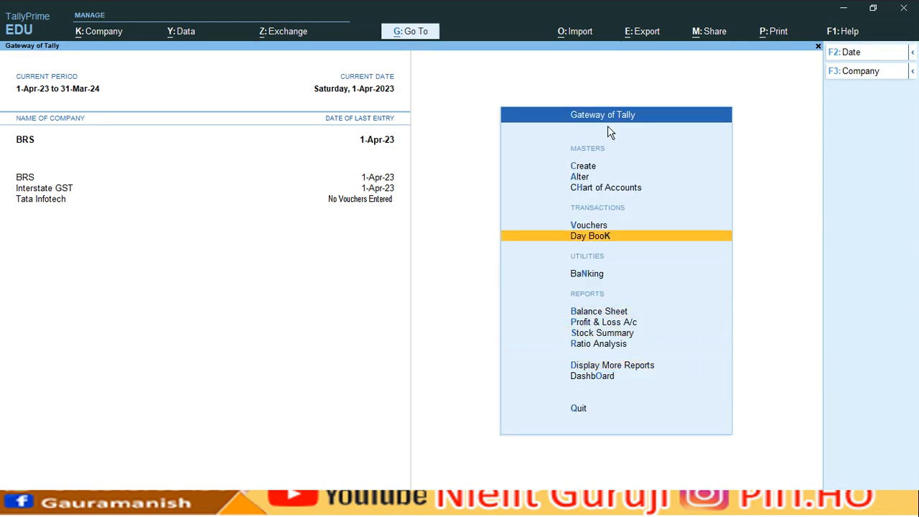
{"action": "key", "text": "Return"}
{"action": "key", "text": "Down"}
{"action": "key", "text": "Down"}
{"action": "key", "text": "Down"}
{"action": "key", "text": "Down"}
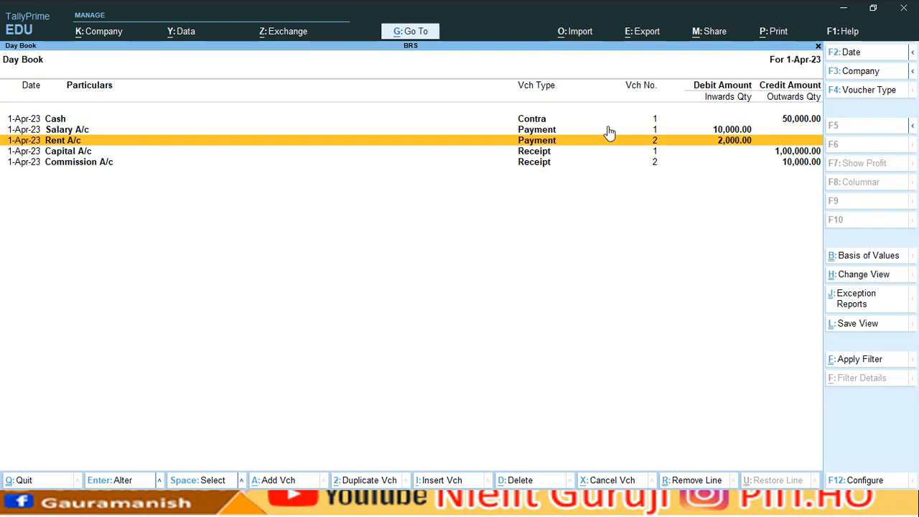
{"action": "key", "text": "Return"}
Step: Change the commission receipt's debit ledger to SBI, save the voucher, and leave the Day Book
{"action": "key", "text": "Return"}
{"action": "key", "text": "Return"}
{"action": "key", "text": "Down"}
{"action": "key", "text": "Down"}
{"action": "key", "text": "Down"}
{"action": "key", "text": "Down"}
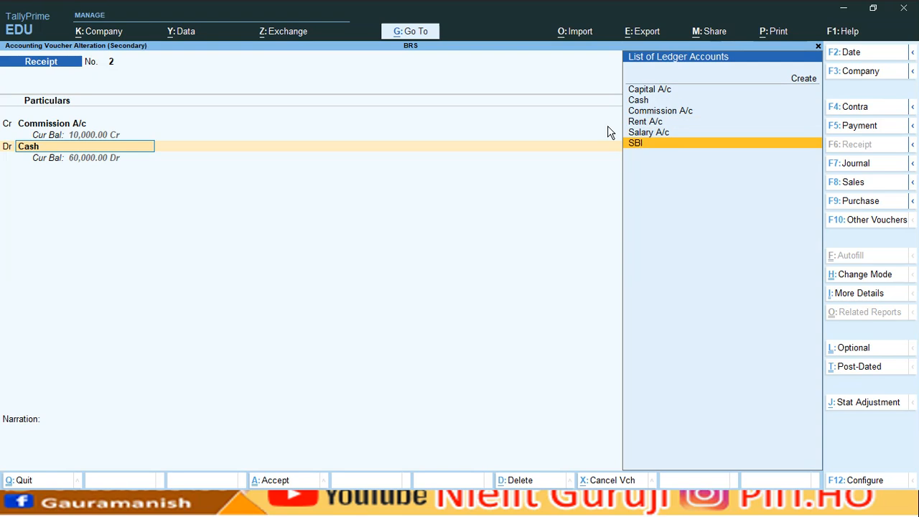
{"action": "key", "text": "Return"}
{"action": "key", "text": "ctrl+a"}
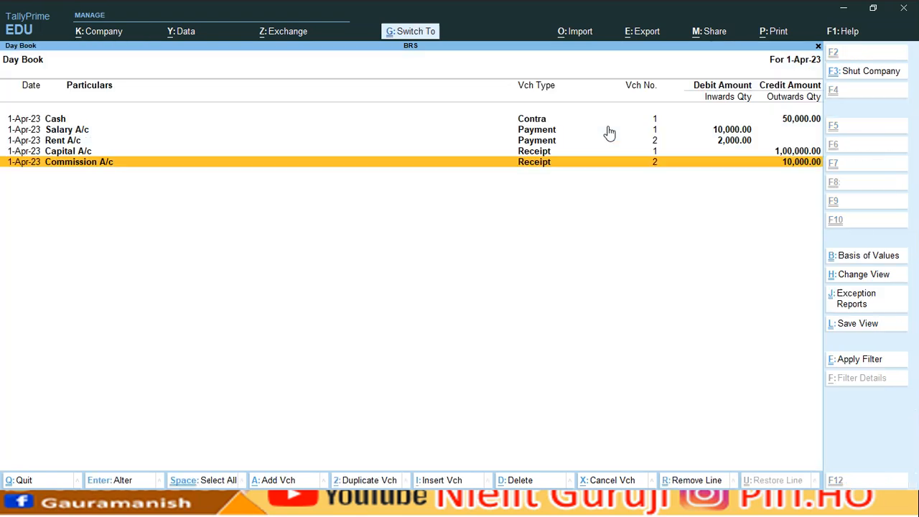
{"action": "key", "text": "Escape"}
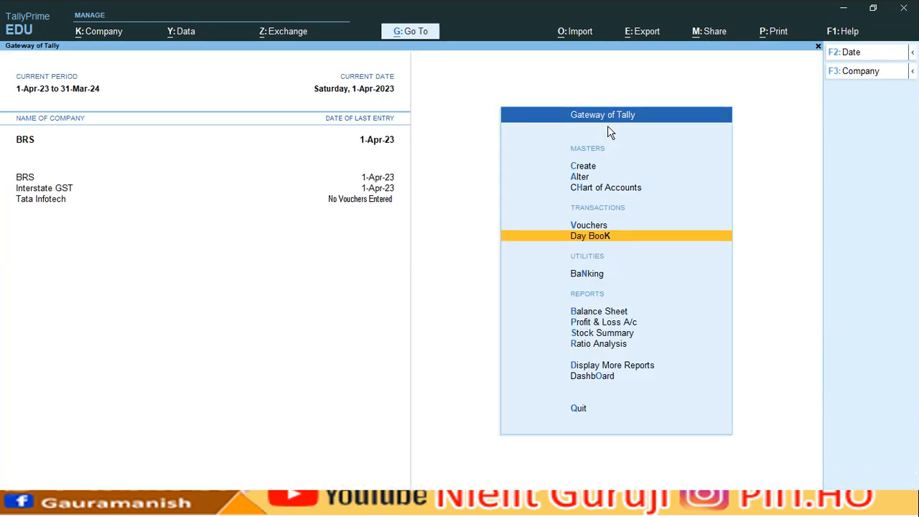
Step: Reopen the Cash/Bank Summary from the account books
{"action": "key", "text": "Down"}
{"action": "key", "text": "Down"}
{"action": "key", "text": "Down"}
{"action": "key", "text": "Down"}
{"action": "key", "text": "Down"}
{"action": "key", "text": "Down"}
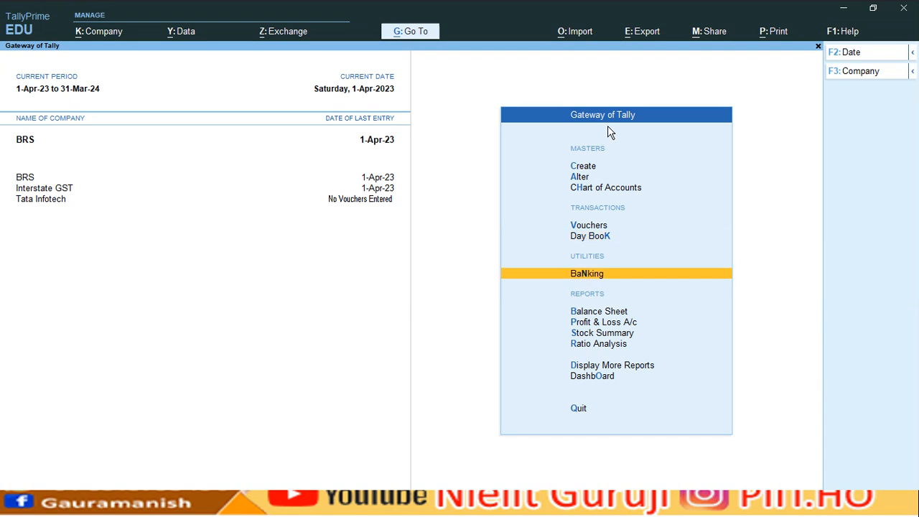
{"action": "key", "text": "Return"}
{"action": "key", "text": "Down"}
{"action": "key", "text": "Down"}
{"action": "key", "text": "Down"}
{"action": "key", "text": "Down"}
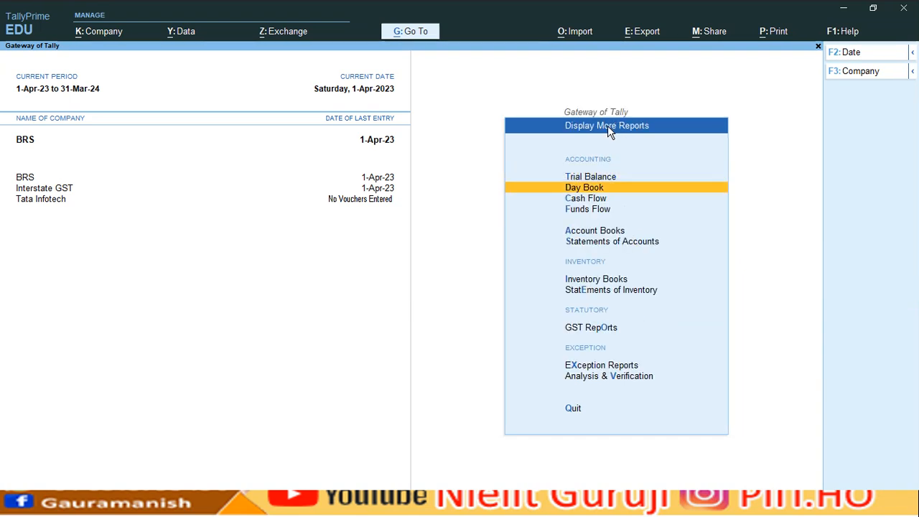
{"action": "key", "text": "Return"}
{"action": "key", "text": "Down"}
{"action": "key", "text": "Down"}
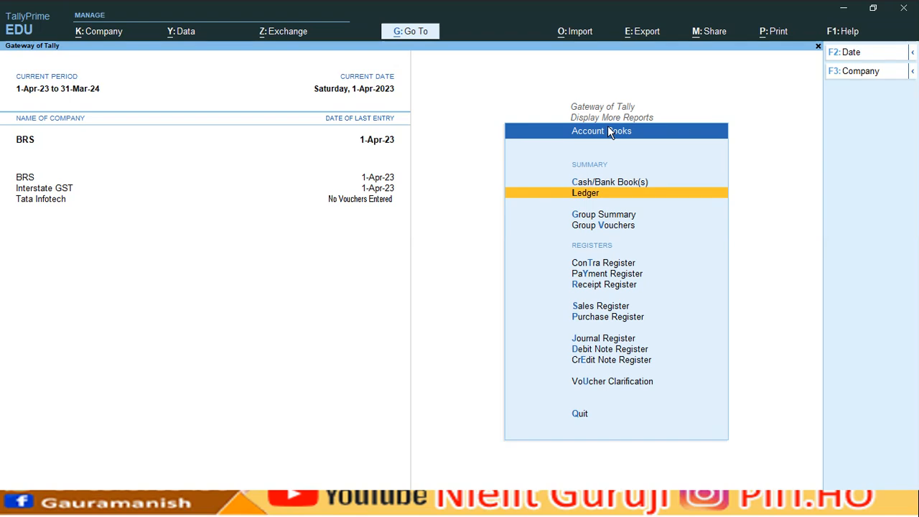
{"action": "key", "text": "Up"}
{"action": "key", "text": "Up"}
{"action": "key", "text": "Return"}
Step: Open the SBI ledger's April vouchers and bring up their bank reconciliation
{"action": "key", "text": "Down"}
{"action": "key", "text": "Down"}
{"action": "key", "text": "Down"}
{"action": "key", "text": "Return"}
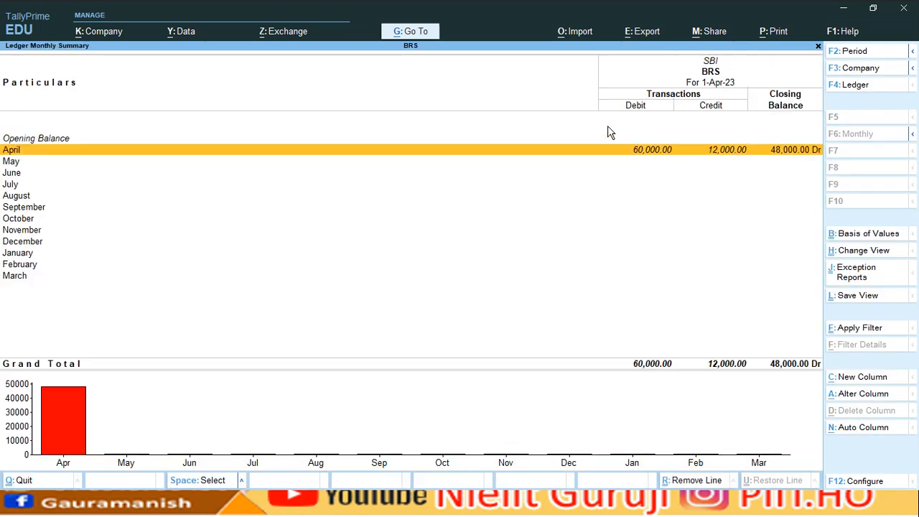
{"action": "key", "text": "Return"}
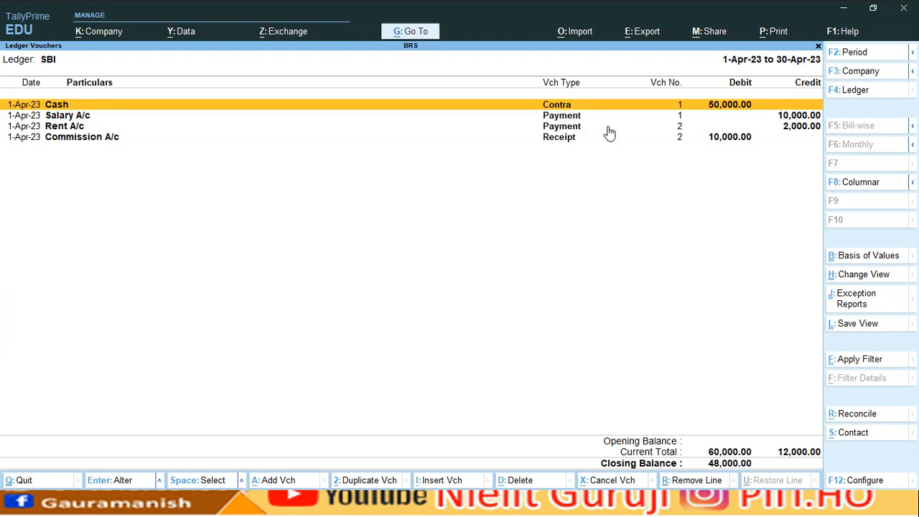
{"action": "left_click", "coordinate": [854, 415]}
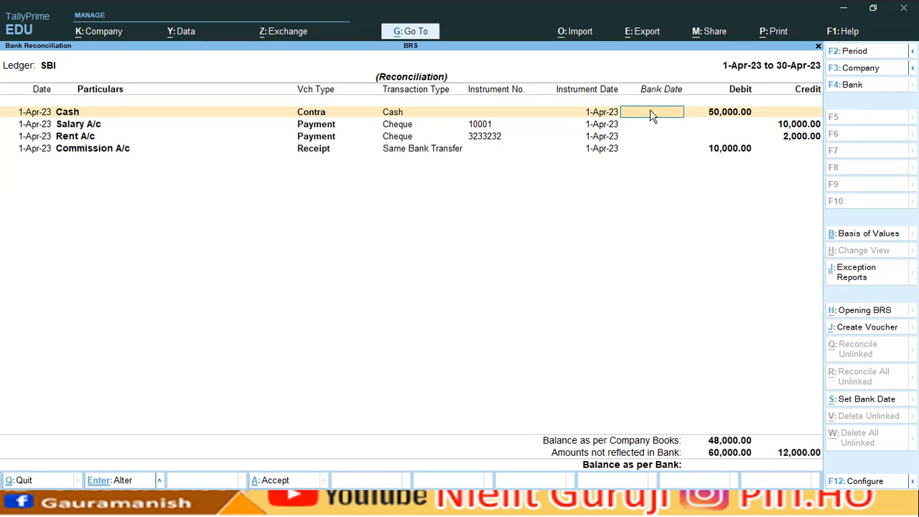
Step: Set the bank date to 1-Apr-23 for the Cash contra and 2-Apr-23 for the Salary A/c payment
{"action": "type", "text": "1"}
{"action": "key", "text": "Return"}
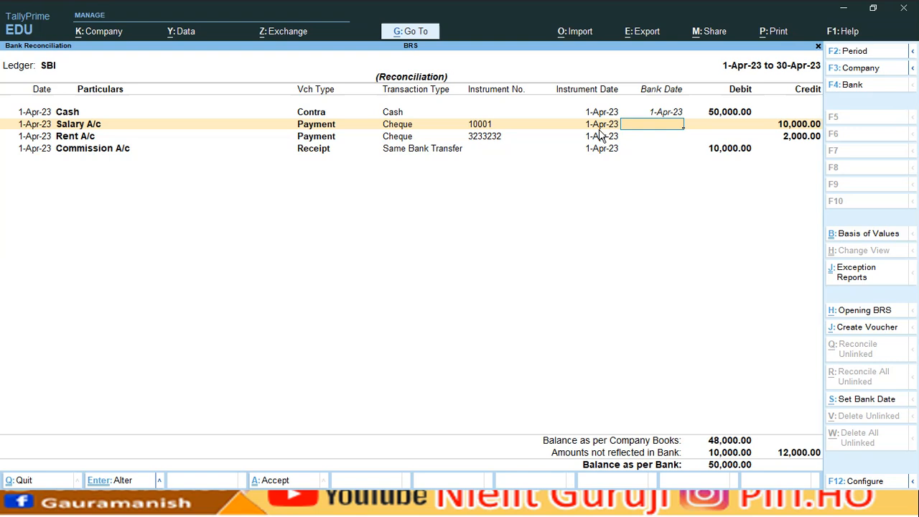
{"action": "type", "text": "2"}
{"action": "key", "text": "Return"}
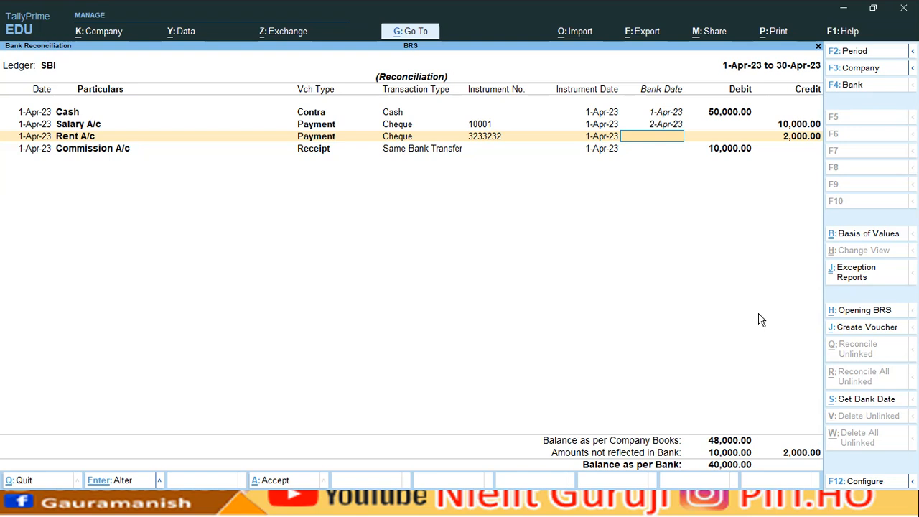
Step: Set the bank date to 2-Apr-23 for the Rent A/c payment and the Commission A/c receipt, and accept the reconciliation
{"action": "type", "text": "2"}
{"action": "key", "text": "Return"}
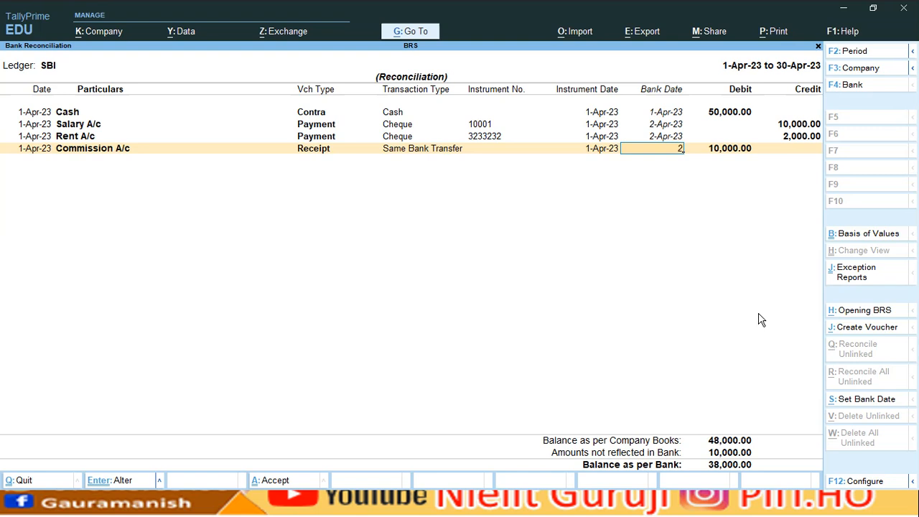
{"action": "key", "text": "Return"}
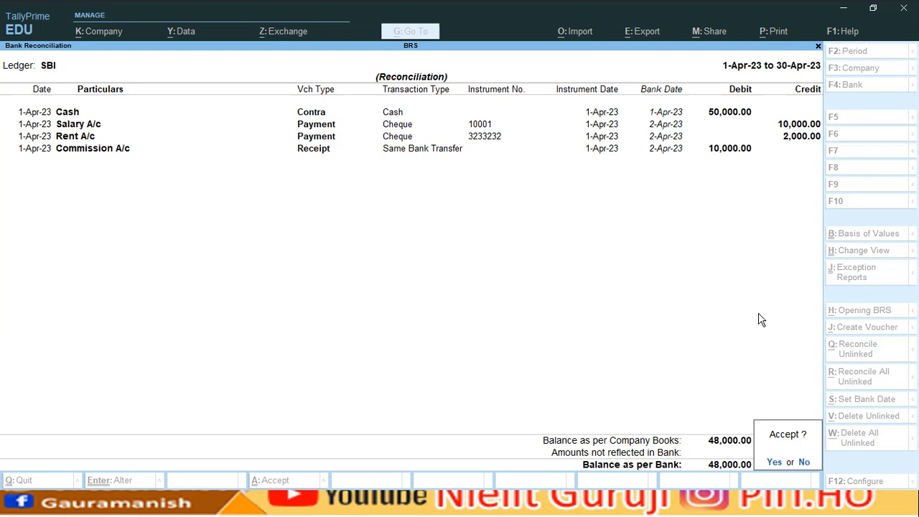
{"action": "key", "text": "n"}
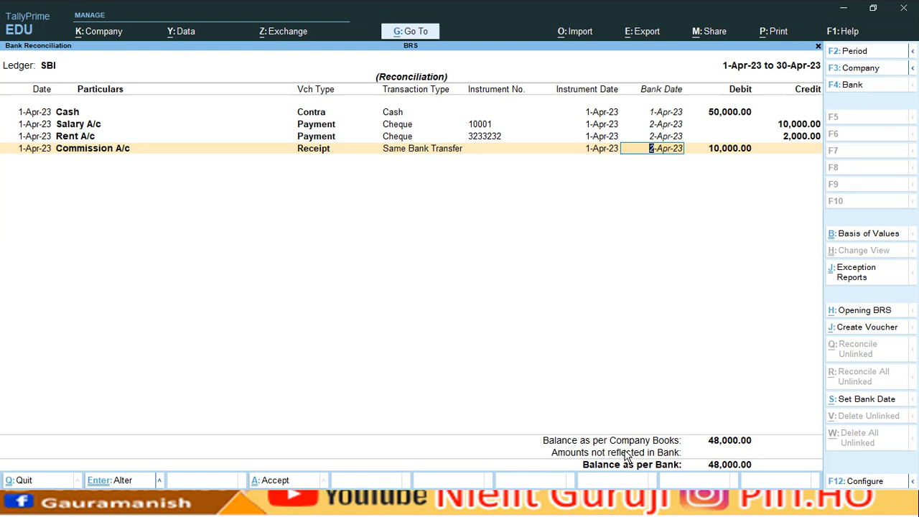
{"action": "key", "text": "ctrl"}
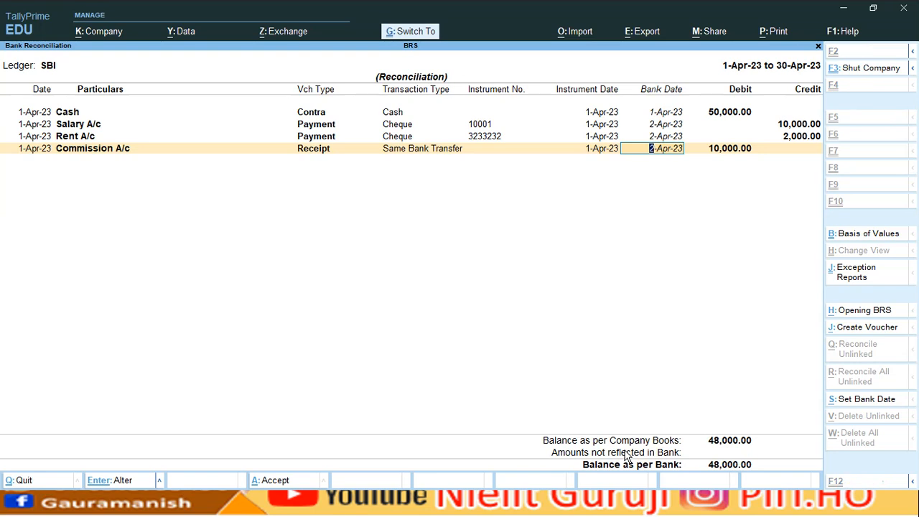
{"action": "key", "text": "ctrl+a"}
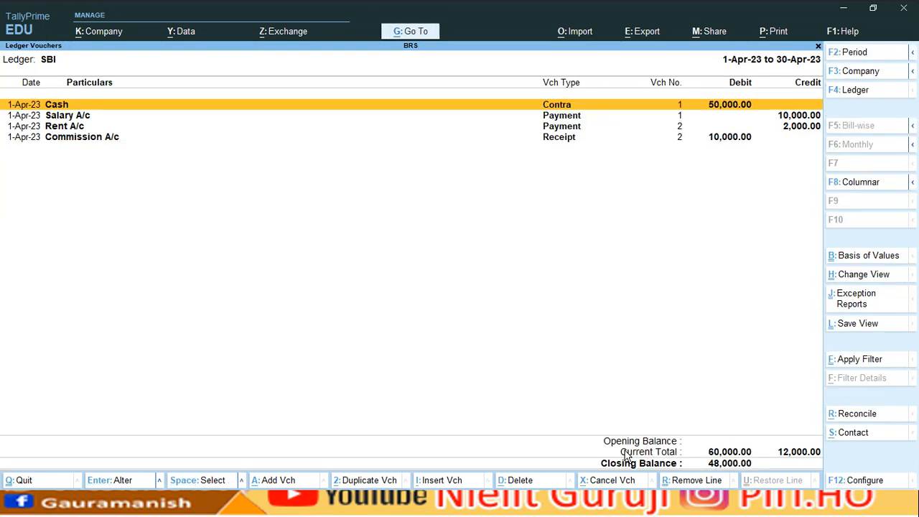
Step: Go back to the Cash/Bank Summary and reopen the SBI ledger's April vouchers
{"action": "key", "text": "Escape"}
{"action": "key", "text": "Escape"}
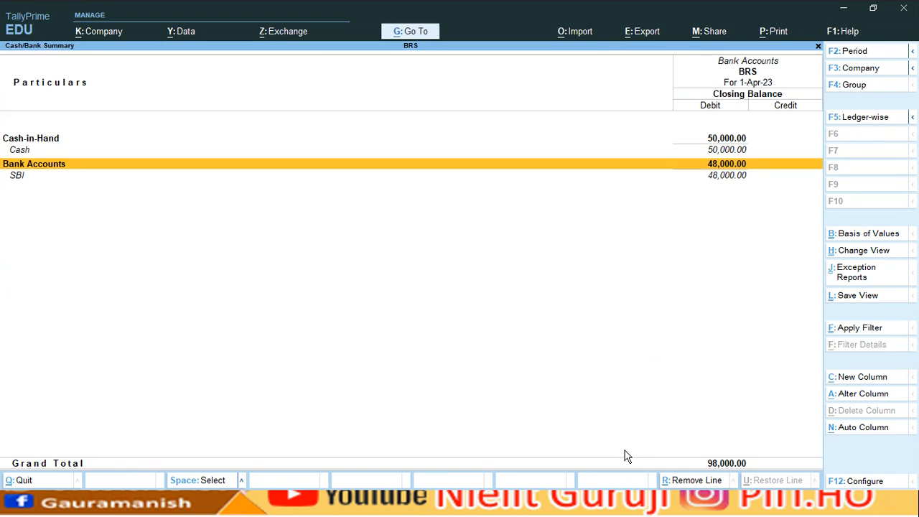
{"action": "key", "text": "Down"}
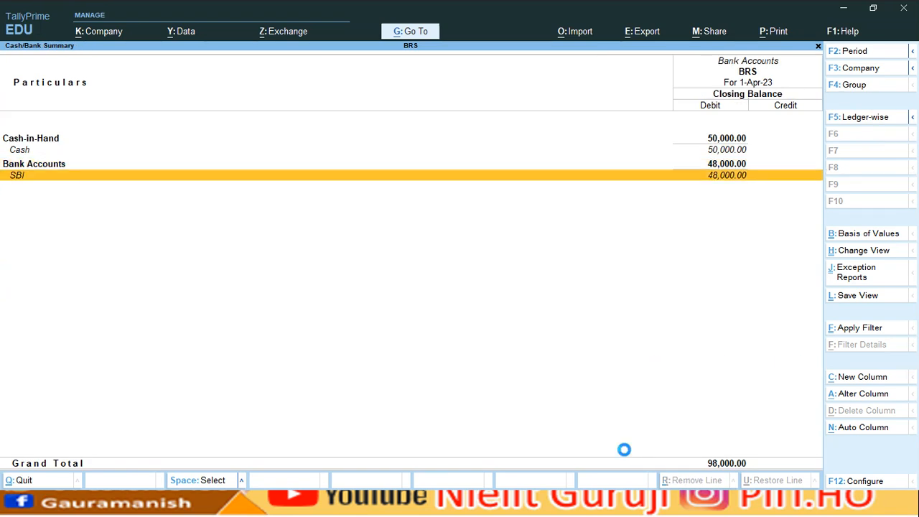
{"action": "key", "text": "Return"}
{"action": "key", "text": "Return"}
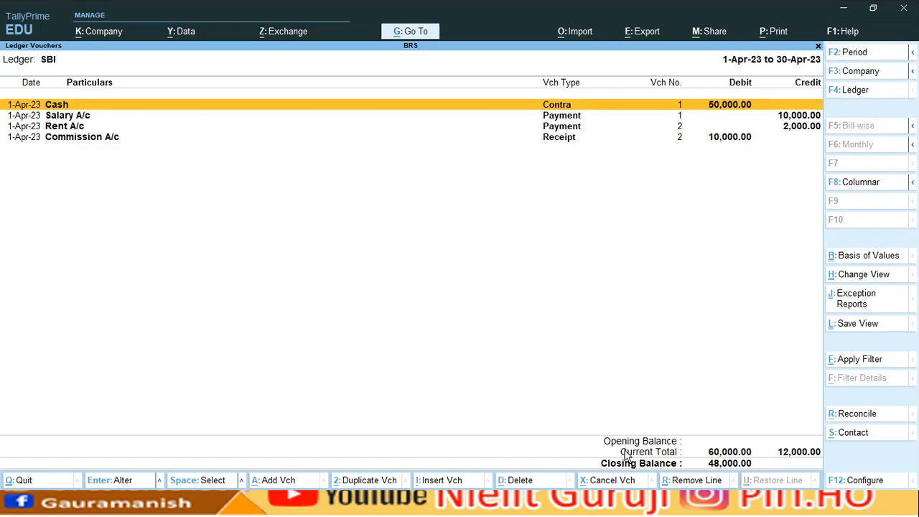
Step: Open the SBI ledger's bank reconciliation and set Include Reconciled Transactions to Yes in its basis of values
{"action": "left_click", "coordinate": [860, 415]}
{"action": "left_click", "coordinate": [858, 481]}
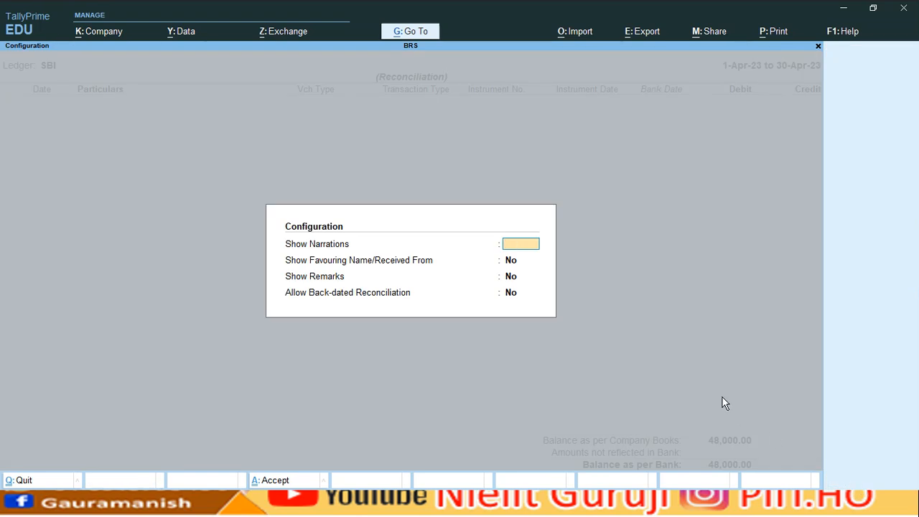
{"action": "key", "text": "Escape"}
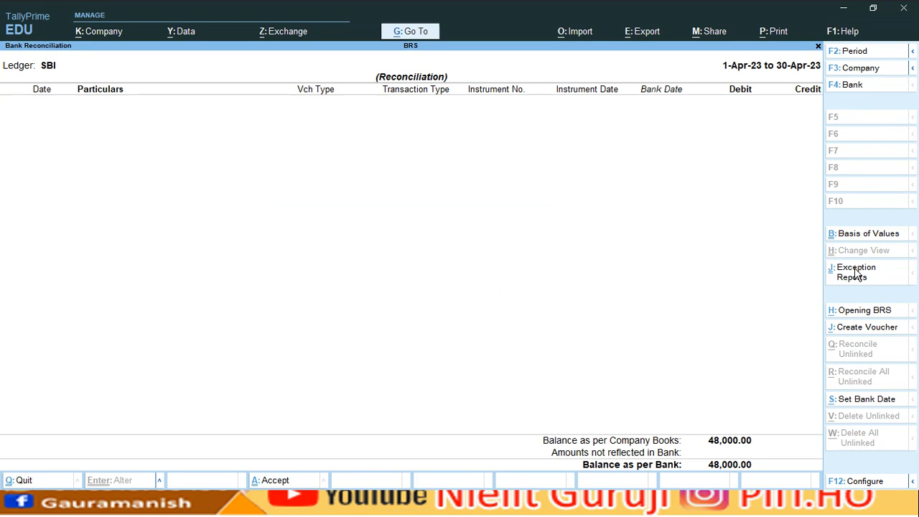
{"action": "left_click", "coordinate": [866, 239]}
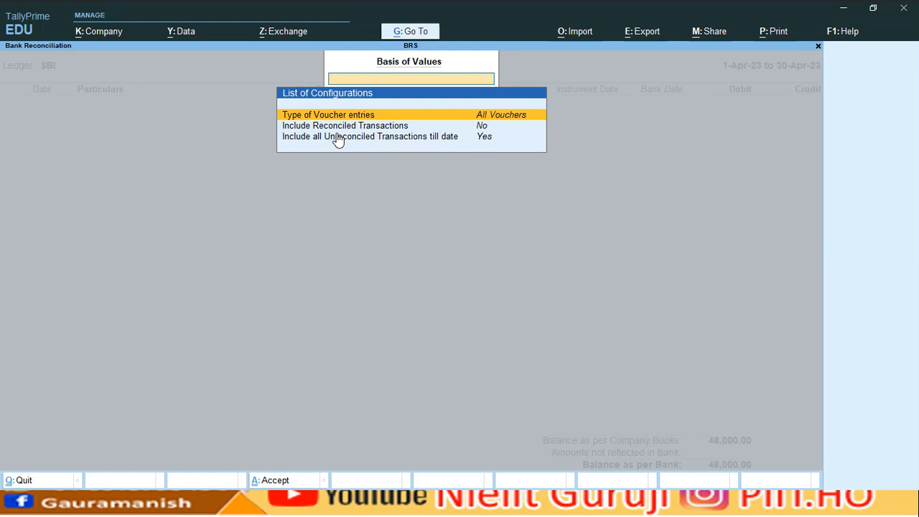
{"action": "left_click", "coordinate": [481, 128]}
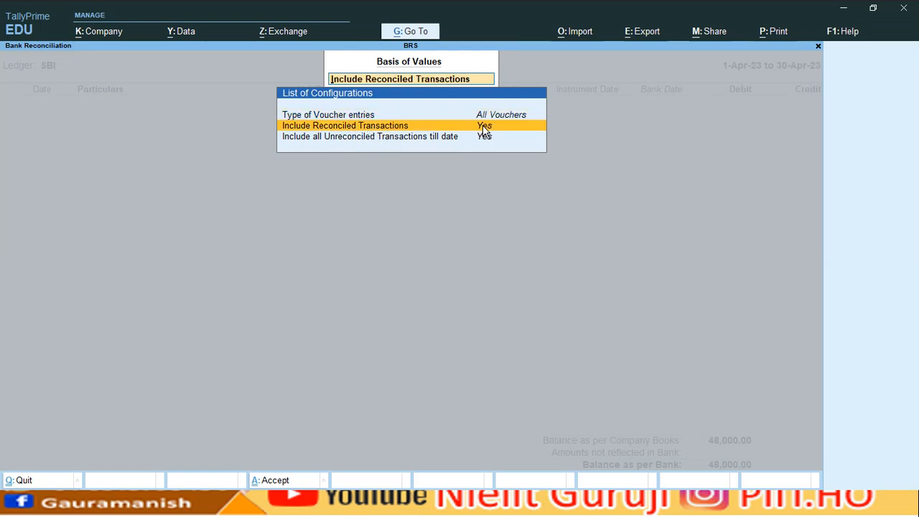
{"action": "key", "text": "Escape"}
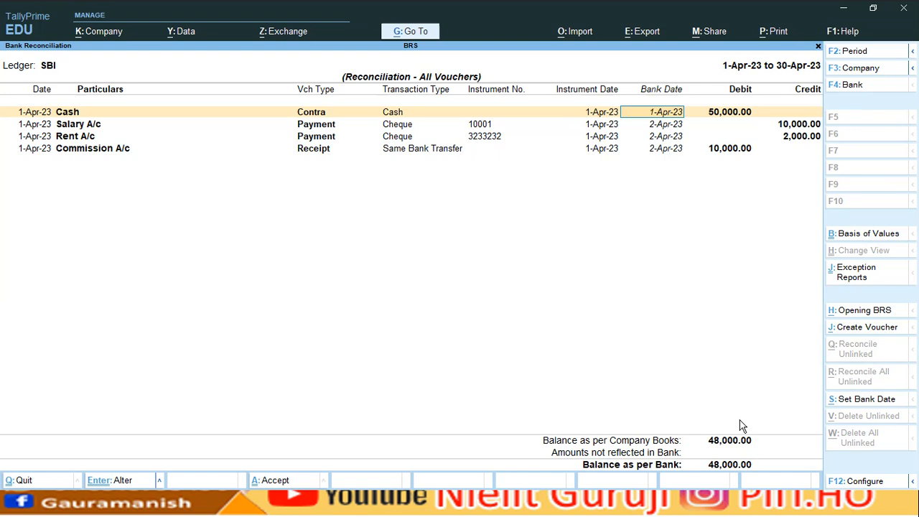
Step: Close the bank reconciliation and the reports to return to the Gateway of Tally
{"action": "key", "text": "Escape"}
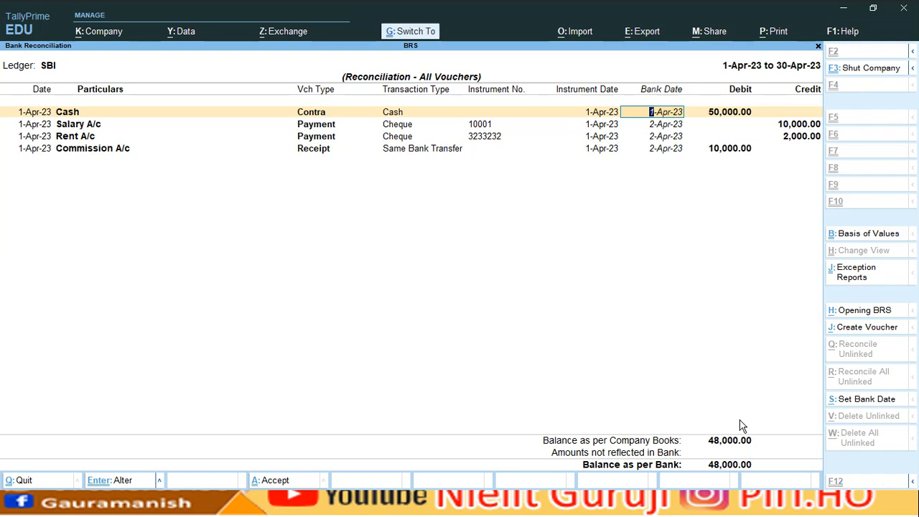
{"action": "key", "text": "Escape"}
{"action": "key", "text": "Escape"}
{"action": "key", "text": "Escape"}
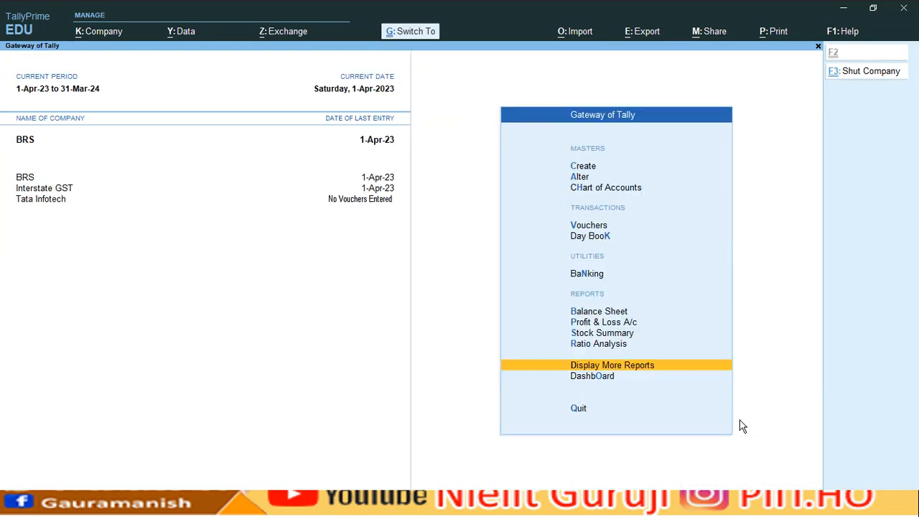
{"action": "key", "text": "alt+Tab"}
{"action": "key", "text": "super+d"}
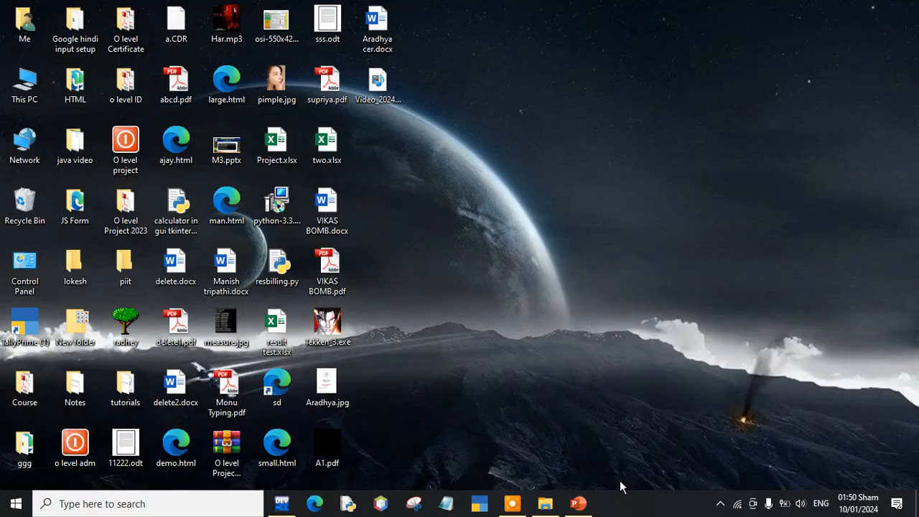
{"action": "left_click", "coordinate": [520, 497]}
{"action": "mouse_move", "coordinate": [531, 507]}
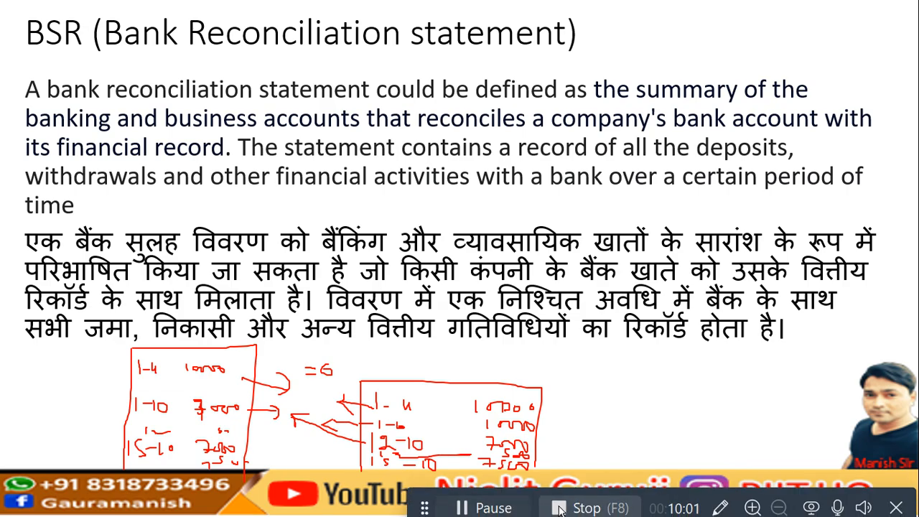